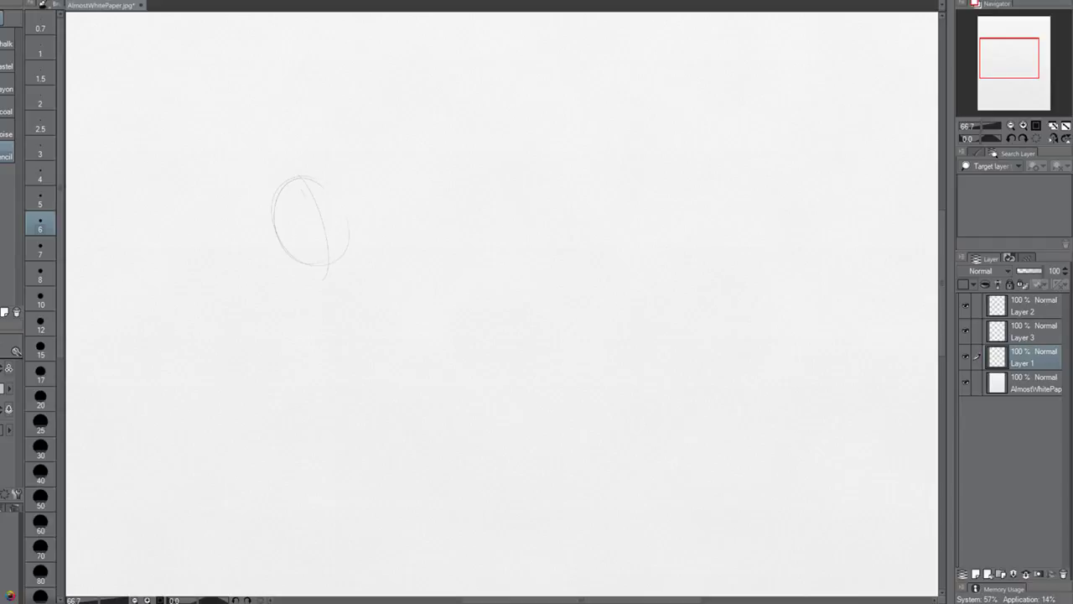
Redraw the curved centre line inside the ribcage oval and rough in the rib arch and slanted shoulder line.
{"action": "key", "text": "ctrl+z"}
{"action": "left_click_drag", "start_coordinate": [295, 174], "coordinate": [321, 204]}
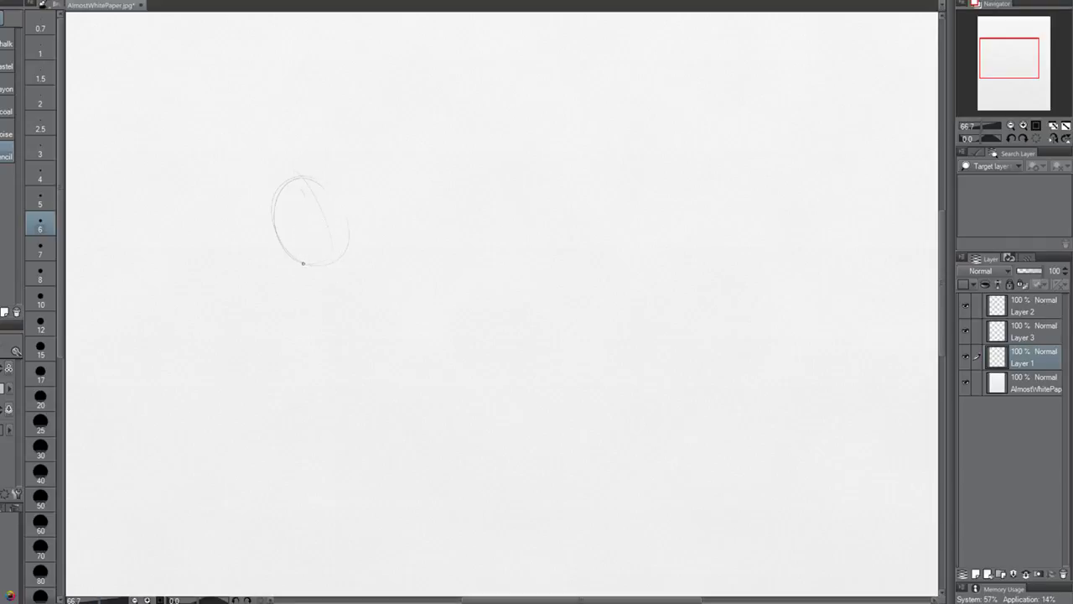
{"action": "left_click_drag", "start_coordinate": [334, 221], "coordinate": [316, 227]}
{"action": "mouse_move", "coordinate": [276, 235]}
{"action": "left_mouse_down"}
{"action": "mouse_move", "coordinate": [274, 207]}
{"action": "mouse_move", "coordinate": [297, 183]}
{"action": "mouse_move", "coordinate": [283, 185]}
{"action": "mouse_move", "coordinate": [339, 195]}
{"action": "left_mouse_up"}
{"action": "mouse_move", "coordinate": [266, 211]}
{"action": "left_mouse_down"}
{"action": "mouse_move", "coordinate": [286, 194]}
{"action": "mouse_move", "coordinate": [275, 225]}
{"action": "left_mouse_up"}
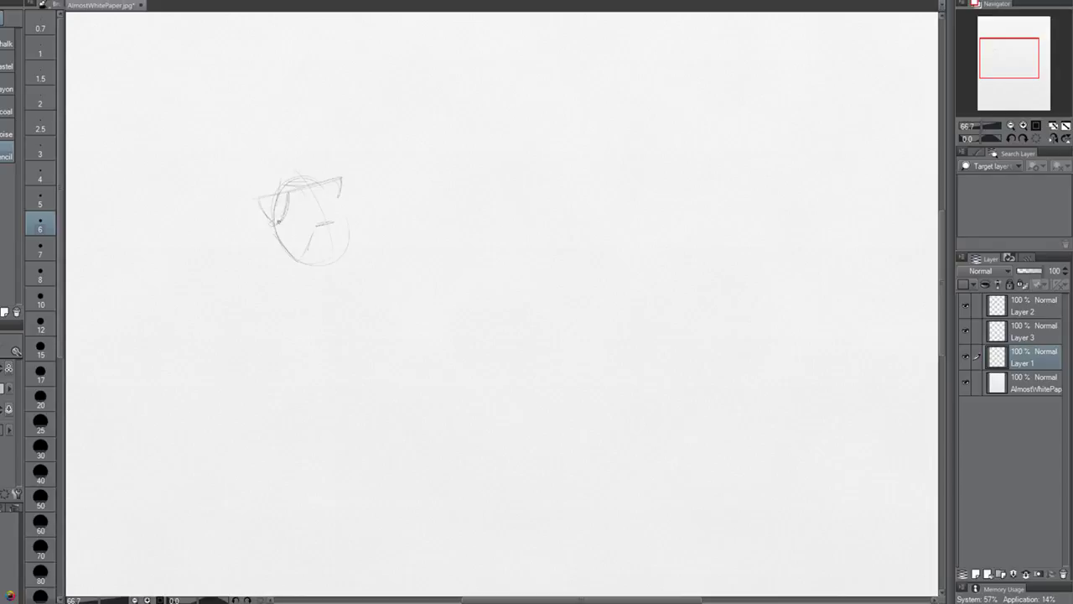
Replace the rough shoulder strokes with a shoulder outline, a hanging arm guide line and the angular chest plane across the ribcage.
{"action": "key", "text": "ctrl+z"}
{"action": "key", "text": "ctrl+z"}
{"action": "key", "text": "ctrl+z"}
{"action": "mouse_move", "coordinate": [255, 198]}
{"action": "left_mouse_down"}
{"action": "mouse_move", "coordinate": [270, 225]}
{"action": "mouse_move", "coordinate": [280, 197]}
{"action": "mouse_move", "coordinate": [260, 197]}
{"action": "mouse_move", "coordinate": [277, 299]}
{"action": "left_mouse_up"}
{"action": "left_click_drag", "start_coordinate": [254, 200], "coordinate": [265, 237]}
{"action": "left_click_drag", "start_coordinate": [339, 197], "coordinate": [345, 210]}
{"action": "left_click_drag", "start_coordinate": [341, 215], "coordinate": [327, 219]}
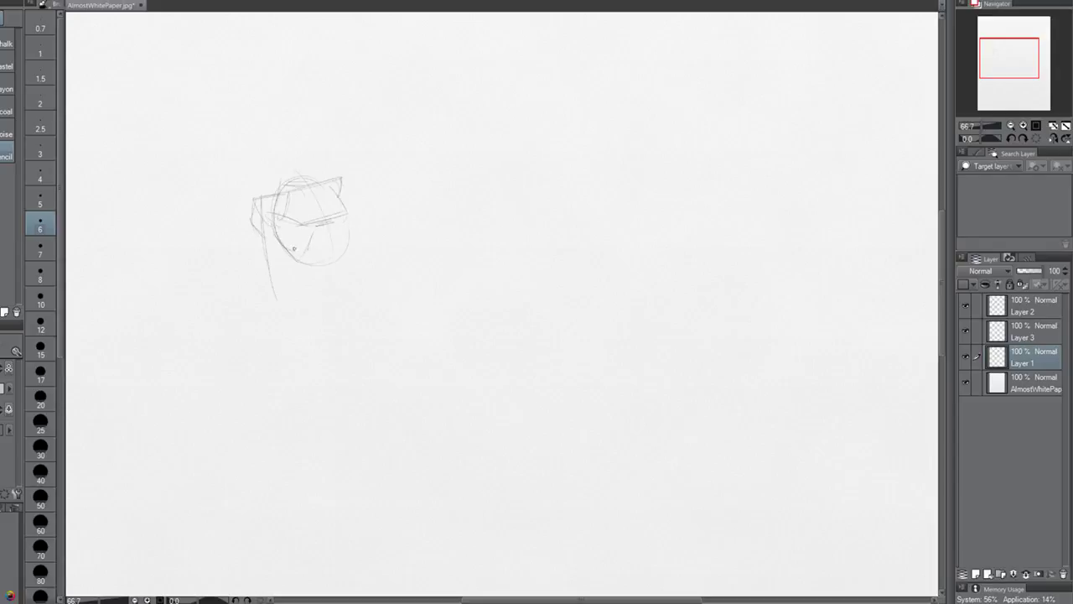
{"action": "left_click_drag", "start_coordinate": [339, 214], "coordinate": [303, 225]}
Sketch the abdomen block below the ribcage, including its sides, the rib arch and a vertical midline.
{"action": "mouse_move", "coordinate": [310, 252]}
{"action": "left_mouse_down"}
{"action": "mouse_move", "coordinate": [338, 253]}
{"action": "mouse_move", "coordinate": [308, 237]}
{"action": "mouse_move", "coordinate": [313, 291]}
{"action": "left_mouse_up"}
{"action": "key", "text": "ctrl+z"}
{"action": "left_click_drag", "start_coordinate": [349, 253], "coordinate": [344, 269]}
{"action": "mouse_move", "coordinate": [298, 261]}
{"action": "left_mouse_down"}
{"action": "mouse_move", "coordinate": [297, 295]}
{"action": "mouse_move", "coordinate": [296, 283]}
{"action": "left_mouse_up"}
{"action": "key", "text": "ctrl+z"}
{"action": "key", "text": "ctrl+z"}
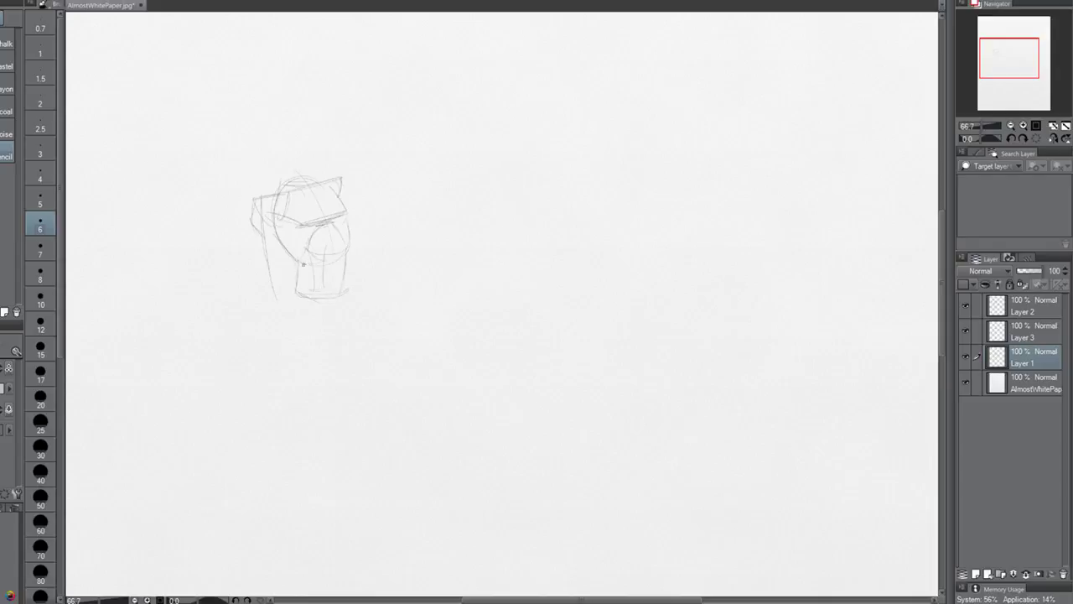
{"action": "left_click_drag", "start_coordinate": [304, 249], "coordinate": [344, 254]}
{"action": "left_click_drag", "start_coordinate": [318, 261], "coordinate": [324, 281]}
Sketch a tapered pelvis block under the abdomen, undoing and redrawing its strokes until the shape fits.
{"action": "left_click_drag", "start_coordinate": [339, 323], "coordinate": [309, 327]}
{"action": "key", "text": "ctrl+z"}
{"action": "key", "text": "ctrl+z"}
{"action": "key", "text": "ctrl+z"}
{"action": "key", "text": "ctrl+z"}
{"action": "mouse_move", "coordinate": [358, 303]}
{"action": "left_mouse_down"}
{"action": "mouse_move", "coordinate": [290, 314]}
{"action": "mouse_move", "coordinate": [307, 329]}
{"action": "left_mouse_up"}
{"action": "mouse_move", "coordinate": [344, 311]}
{"action": "left_mouse_down"}
{"action": "mouse_move", "coordinate": [305, 339]}
{"action": "mouse_move", "coordinate": [342, 326]}
{"action": "mouse_move", "coordinate": [349, 290]}
{"action": "mouse_move", "coordinate": [333, 336]}
{"action": "mouse_move", "coordinate": [315, 341]}
{"action": "mouse_move", "coordinate": [326, 342]}
{"action": "mouse_move", "coordinate": [342, 323]}
{"action": "mouse_move", "coordinate": [310, 332]}
{"action": "mouse_move", "coordinate": [301, 314]}
{"action": "mouse_move", "coordinate": [309, 317]}
{"action": "mouse_move", "coordinate": [310, 293]}
{"action": "mouse_move", "coordinate": [290, 298]}
{"action": "mouse_move", "coordinate": [298, 288]}
{"action": "mouse_move", "coordinate": [280, 318]}
{"action": "mouse_move", "coordinate": [298, 316]}
{"action": "mouse_move", "coordinate": [285, 318]}
{"action": "mouse_move", "coordinate": [300, 343]}
{"action": "left_mouse_up"}
{"action": "key", "text": "ctrl+z"}
{"action": "key", "text": "ctrl+z"}
{"action": "key", "text": "ctrl+z"}
{"action": "key", "text": "ctrl+z"}
{"action": "key", "text": "ctrl+z"}
{"action": "key", "text": "ctrl+z"}
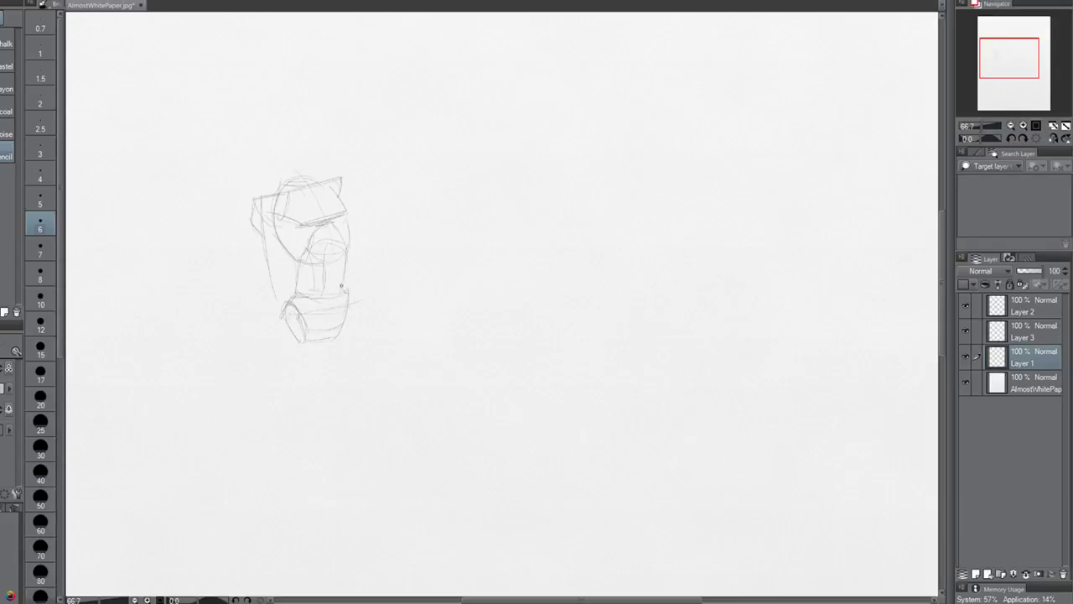
Darken both sides of the waist and connect them to the hips.
{"action": "left_click_drag", "start_coordinate": [344, 267], "coordinate": [348, 300]}
{"action": "left_click_drag", "start_coordinate": [303, 264], "coordinate": [292, 295]}
{"action": "left_click_drag", "start_coordinate": [292, 316], "coordinate": [287, 334]}
{"action": "left_click_drag", "start_coordinate": [296, 292], "coordinate": [288, 310]}
Try a leg guide line from the left hip, undo it, and sketch the left-hand foot below the figure.
{"action": "mouse_move", "coordinate": [290, 310]}
{"action": "left_mouse_down"}
{"action": "mouse_move", "coordinate": [335, 510]}
{"action": "mouse_move", "coordinate": [307, 497]}
{"action": "left_mouse_up"}
{"action": "key", "text": "ctrl+z"}
{"action": "key", "text": "ctrl+z"}
{"action": "left_click_drag", "start_coordinate": [269, 500], "coordinate": [261, 526]}
{"action": "mouse_move", "coordinate": [278, 493]}
{"action": "left_mouse_down"}
{"action": "mouse_move", "coordinate": [273, 521]}
{"action": "mouse_move", "coordinate": [250, 538]}
{"action": "mouse_move", "coordinate": [275, 541]}
{"action": "left_mouse_up"}
{"action": "mouse_move", "coordinate": [285, 512]}
{"action": "left_mouse_down"}
{"action": "mouse_move", "coordinate": [273, 539]}
{"action": "mouse_move", "coordinate": [286, 497]}
{"action": "left_mouse_up"}
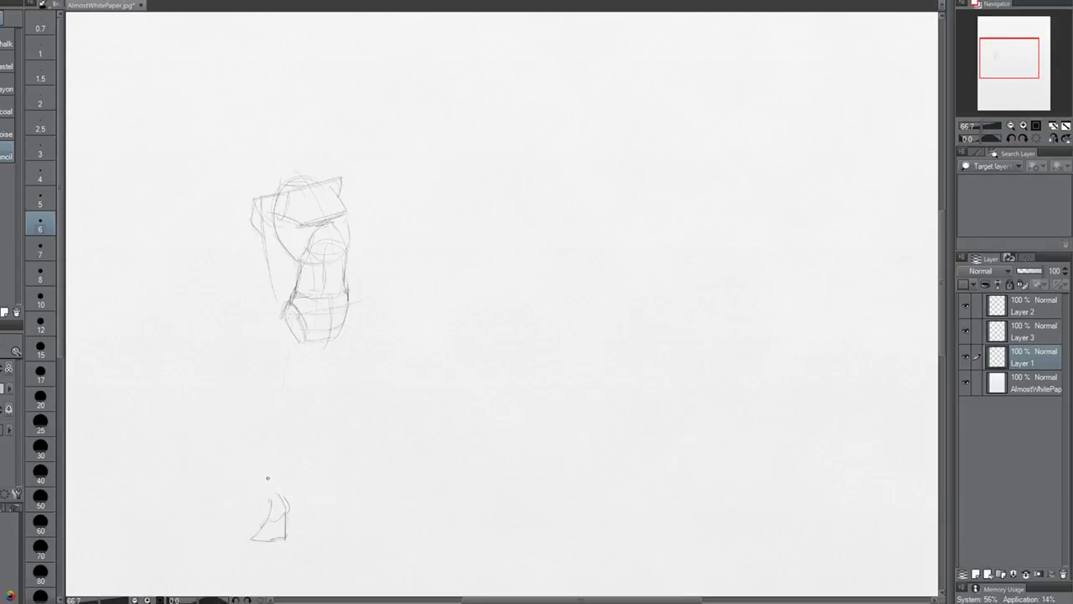
Sketch the left-hand leg's wedge-shaped knee and the thigh contours joining it to the pelvis.
{"action": "left_click_drag", "start_coordinate": [284, 412], "coordinate": [292, 407]}
{"action": "key", "text": "ctrl+z"}
{"action": "left_click_drag", "start_coordinate": [278, 408], "coordinate": [282, 432]}
{"action": "left_click_drag", "start_coordinate": [292, 411], "coordinate": [283, 430]}
{"action": "mouse_move", "coordinate": [293, 317]}
{"action": "left_mouse_down"}
{"action": "mouse_move", "coordinate": [283, 330]}
{"action": "mouse_move", "coordinate": [286, 399]}
{"action": "left_mouse_up"}
{"action": "left_click_drag", "start_coordinate": [290, 304], "coordinate": [271, 352]}
{"action": "left_click_drag", "start_coordinate": [307, 347], "coordinate": [289, 413]}
{"action": "left_click_drag", "start_coordinate": [323, 338], "coordinate": [305, 361]}
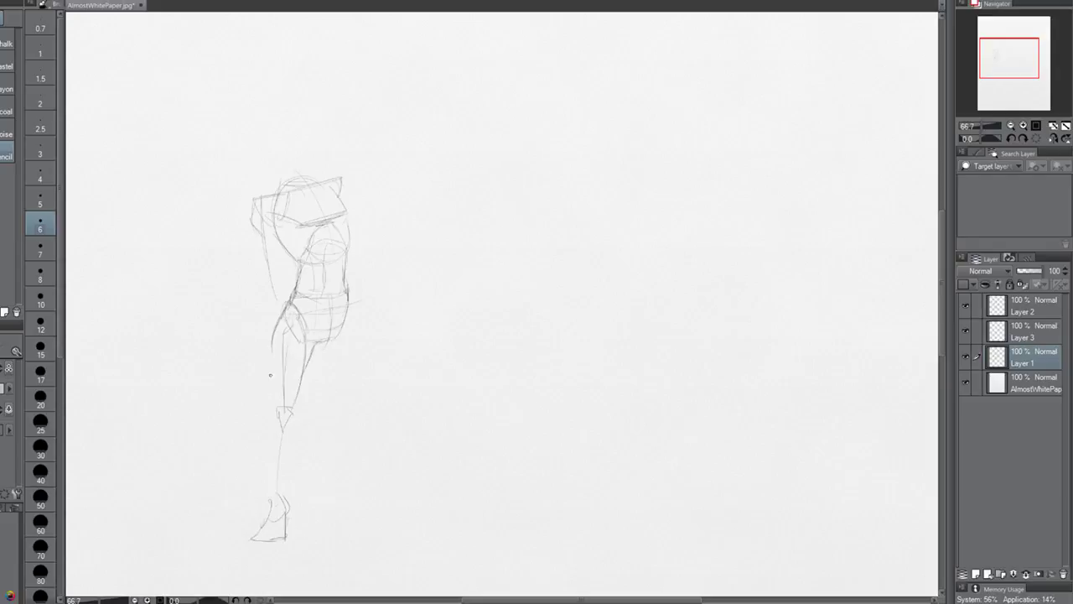
{"action": "mouse_move", "coordinate": [274, 387]}
{"action": "left_mouse_down"}
{"action": "mouse_move", "coordinate": [277, 417]}
{"action": "mouse_move", "coordinate": [273, 335]}
{"action": "left_mouse_up"}
Draw the left-hand lower leg with a curved calf from the knee to the ankle, redoing unsatisfactory strokes.
{"action": "left_click_drag", "start_coordinate": [294, 403], "coordinate": [280, 499]}
{"action": "key", "text": "ctrl+z"}
{"action": "key", "text": "ctrl+z"}
{"action": "mouse_move", "coordinate": [287, 457]}
{"action": "left_mouse_down"}
{"action": "mouse_move", "coordinate": [295, 420]}
{"action": "mouse_move", "coordinate": [301, 449]}
{"action": "left_mouse_up"}
{"action": "key", "text": "ctrl+z"}
{"action": "key", "text": "ctrl+z"}
{"action": "mouse_move", "coordinate": [295, 407]}
{"action": "left_mouse_down"}
{"action": "mouse_move", "coordinate": [298, 457]}
{"action": "mouse_move", "coordinate": [285, 497]}
{"action": "mouse_move", "coordinate": [299, 424]}
{"action": "mouse_move", "coordinate": [276, 436]}
{"action": "mouse_move", "coordinate": [270, 513]}
{"action": "left_mouse_up"}
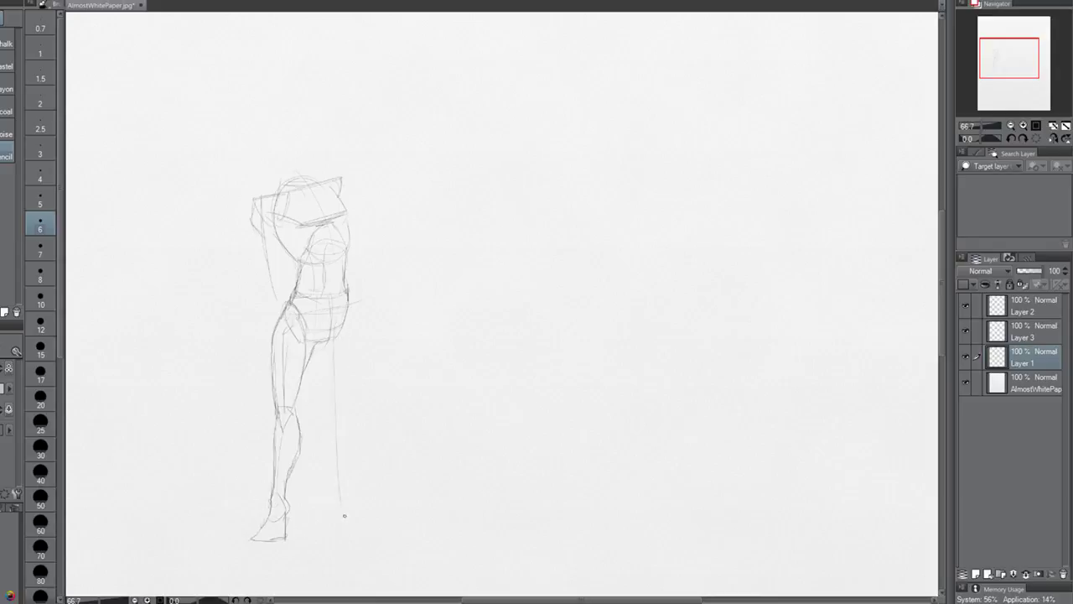
Sketch the right-hand foot pointing outward at the end of its leg guide line, undoing and redrawing strokes.
{"action": "mouse_move", "coordinate": [340, 493]}
{"action": "left_mouse_down"}
{"action": "mouse_move", "coordinate": [335, 539]}
{"action": "mouse_move", "coordinate": [375, 539]}
{"action": "mouse_move", "coordinate": [358, 529]}
{"action": "mouse_move", "coordinate": [357, 540]}
{"action": "mouse_move", "coordinate": [377, 535]}
{"action": "mouse_move", "coordinate": [340, 505]}
{"action": "mouse_move", "coordinate": [336, 517]}
{"action": "mouse_move", "coordinate": [372, 539]}
{"action": "mouse_move", "coordinate": [350, 509]}
{"action": "mouse_move", "coordinate": [375, 538]}
{"action": "left_mouse_up"}
{"action": "key", "text": "ctrl+z"}
{"action": "key", "text": "ctrl+z"}
{"action": "key", "text": "ctrl+z"}
{"action": "key", "text": "ctrl+z"}
{"action": "mouse_move", "coordinate": [342, 538]}
{"action": "left_mouse_down"}
{"action": "mouse_move", "coordinate": [378, 547]}
{"action": "mouse_move", "coordinate": [348, 510]}
{"action": "mouse_move", "coordinate": [380, 536]}
{"action": "left_mouse_up"}
{"action": "key", "text": "ctrl+z"}
{"action": "key", "text": "ctrl+z"}
{"action": "mouse_move", "coordinate": [358, 529]}
{"action": "left_mouse_down"}
{"action": "mouse_move", "coordinate": [349, 517]}
{"action": "mouse_move", "coordinate": [338, 540]}
{"action": "mouse_move", "coordinate": [378, 542]}
{"action": "mouse_move", "coordinate": [350, 514]}
{"action": "mouse_move", "coordinate": [354, 543]}
{"action": "mouse_move", "coordinate": [385, 538]}
{"action": "mouse_move", "coordinate": [354, 525]}
{"action": "mouse_move", "coordinate": [346, 499]}
{"action": "left_mouse_up"}
{"action": "key", "text": "ctrl+z"}
{"action": "key", "text": "ctrl+z"}
{"action": "key", "text": "ctrl+z"}
{"action": "key", "text": "ctrl+z"}
{"action": "key", "text": "ctrl+z"}
Draw the right-hand thigh's outer and inner contours from the pelvis down to a wedge-shaped knee.
{"action": "left_click_drag", "start_coordinate": [347, 293], "coordinate": [354, 346]}
{"action": "key", "text": "ctrl+z"}
{"action": "mouse_move", "coordinate": [331, 408]}
{"action": "left_mouse_down"}
{"action": "mouse_move", "coordinate": [335, 427]}
{"action": "mouse_move", "coordinate": [344, 411]}
{"action": "mouse_move", "coordinate": [336, 428]}
{"action": "left_mouse_up"}
{"action": "left_click_drag", "start_coordinate": [351, 387], "coordinate": [355, 342]}
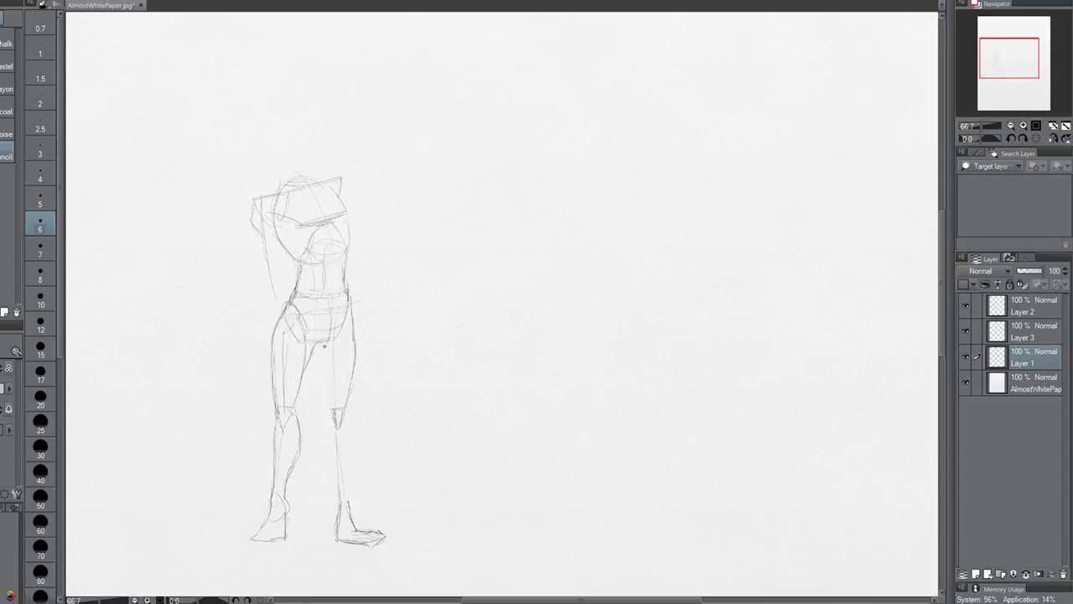
{"action": "left_click_drag", "start_coordinate": [316, 343], "coordinate": [336, 339]}
{"action": "left_click_drag", "start_coordinate": [328, 340], "coordinate": [346, 302]}
{"action": "left_click_drag", "start_coordinate": [318, 354], "coordinate": [334, 408]}
Draw the right-hand lower leg's contours and strengthen the lines of its foot and inner knee.
{"action": "left_click_drag", "start_coordinate": [322, 444], "coordinate": [335, 533]}
{"action": "left_click_drag", "start_coordinate": [330, 462], "coordinate": [336, 526]}
{"action": "left_click_drag", "start_coordinate": [343, 420], "coordinate": [343, 483]}
{"action": "left_click_drag", "start_coordinate": [343, 444], "coordinate": [343, 503]}
{"action": "mouse_move", "coordinate": [342, 406]}
{"action": "left_mouse_down"}
{"action": "mouse_move", "coordinate": [345, 506]}
{"action": "mouse_move", "coordinate": [358, 535]}
{"action": "mouse_move", "coordinate": [381, 535]}
{"action": "mouse_move", "coordinate": [366, 547]}
{"action": "left_mouse_up"}
{"action": "left_click_drag", "start_coordinate": [384, 534], "coordinate": [361, 546]}
{"action": "left_click_drag", "start_coordinate": [344, 534], "coordinate": [362, 544]}
{"action": "left_click_drag", "start_coordinate": [333, 482], "coordinate": [339, 485]}
{"action": "left_click_drag", "start_coordinate": [323, 399], "coordinate": [332, 484]}
{"action": "mouse_move", "coordinate": [326, 411]}
{"action": "left_mouse_down"}
{"action": "mouse_move", "coordinate": [327, 383]}
{"action": "mouse_move", "coordinate": [314, 397]}
{"action": "mouse_move", "coordinate": [322, 338]}
{"action": "mouse_move", "coordinate": [316, 347]}
{"action": "mouse_move", "coordinate": [333, 338]}
{"action": "mouse_move", "coordinate": [293, 381]}
{"action": "mouse_move", "coordinate": [300, 351]}
{"action": "mouse_move", "coordinate": [309, 346]}
{"action": "mouse_move", "coordinate": [300, 373]}
{"action": "left_mouse_up"}
Darken the pelvis's lower edge and its slanted line from the left hip to the crotch.
{"action": "mouse_move", "coordinate": [315, 336]}
{"action": "left_mouse_down"}
{"action": "mouse_move", "coordinate": [299, 372]}
{"action": "mouse_move", "coordinate": [310, 340]}
{"action": "left_mouse_up"}
{"action": "left_click_drag", "start_coordinate": [290, 302], "coordinate": [309, 327]}
{"action": "left_click_drag", "start_coordinate": [303, 322], "coordinate": [316, 344]}
{"action": "left_click_drag", "start_coordinate": [292, 303], "coordinate": [304, 325]}
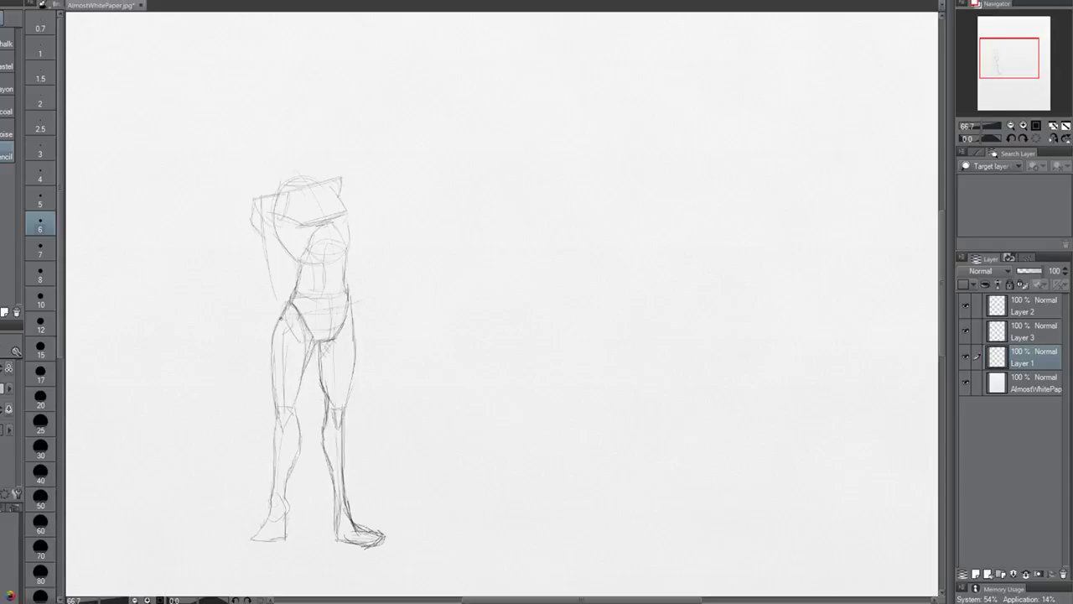
Reinforce the left-hand leg's knee wedge and the outline of its foot.
{"action": "left_click_drag", "start_coordinate": [287, 397], "coordinate": [285, 425]}
{"action": "mouse_move", "coordinate": [270, 504]}
{"action": "left_mouse_down"}
{"action": "mouse_move", "coordinate": [263, 523]}
{"action": "mouse_move", "coordinate": [272, 533]}
{"action": "left_mouse_up"}
{"action": "mouse_move", "coordinate": [269, 545]}
{"action": "left_mouse_down"}
{"action": "mouse_move", "coordinate": [290, 533]}
{"action": "mouse_move", "coordinate": [251, 537]}
{"action": "mouse_move", "coordinate": [273, 539]}
{"action": "mouse_move", "coordinate": [262, 527]}
{"action": "mouse_move", "coordinate": [286, 519]}
{"action": "left_mouse_up"}
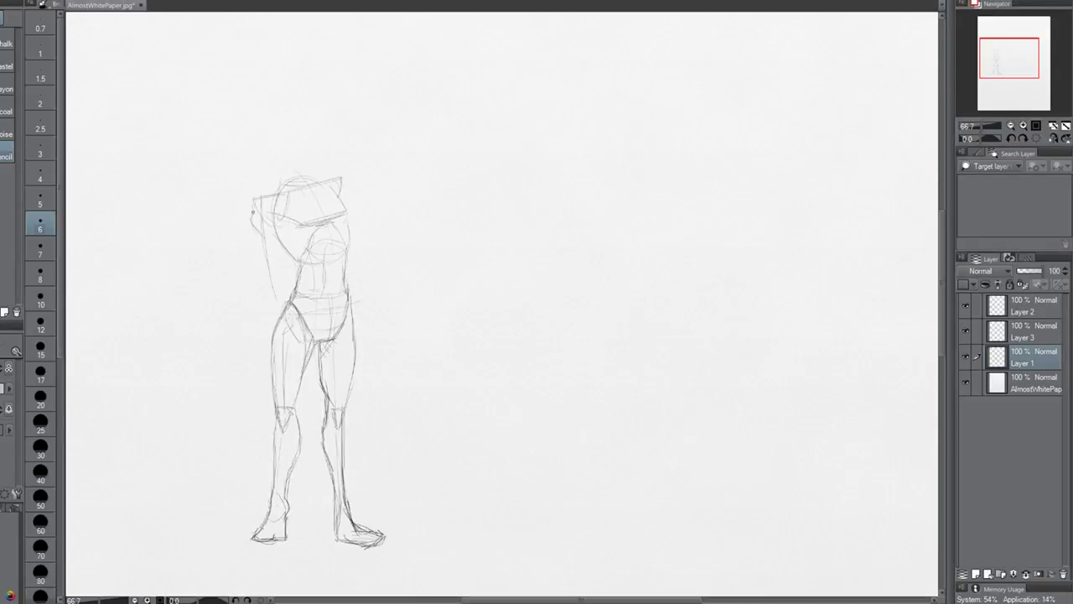
Sketch the left-hand upper arm hanging from the shoulder, with its guide line and an elbow mark.
{"action": "left_click_drag", "start_coordinate": [253, 228], "coordinate": [245, 340]}
{"action": "left_click_drag", "start_coordinate": [246, 311], "coordinate": [246, 299]}
{"action": "left_click_drag", "start_coordinate": [259, 229], "coordinate": [253, 295]}
{"action": "left_click_drag", "start_coordinate": [253, 224], "coordinate": [243, 294]}
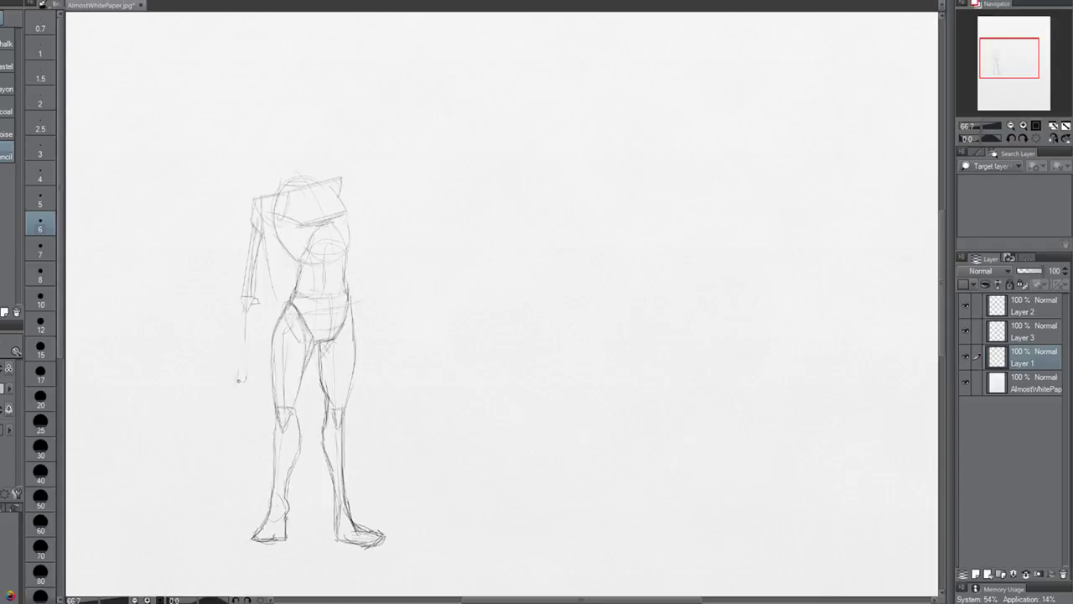
Sketch a closed fist beside the left-hand thigh, undoing and redrawing its outline strokes.
{"action": "mouse_move", "coordinate": [239, 381]}
{"action": "left_mouse_down"}
{"action": "mouse_move", "coordinate": [252, 404]}
{"action": "mouse_move", "coordinate": [247, 414]}
{"action": "mouse_move", "coordinate": [226, 407]}
{"action": "mouse_move", "coordinate": [235, 414]}
{"action": "left_mouse_up"}
{"action": "left_click_drag", "start_coordinate": [228, 404], "coordinate": [236, 419]}
{"action": "key", "text": "ctrl+z"}
{"action": "key", "text": "ctrl+z"}
{"action": "left_click_drag", "start_coordinate": [225, 407], "coordinate": [237, 398]}
{"action": "mouse_move", "coordinate": [228, 385]}
{"action": "left_mouse_down"}
{"action": "mouse_move", "coordinate": [235, 375]}
{"action": "mouse_move", "coordinate": [253, 388]}
{"action": "mouse_move", "coordinate": [252, 401]}
{"action": "mouse_move", "coordinate": [256, 379]}
{"action": "mouse_move", "coordinate": [248, 354]}
{"action": "mouse_move", "coordinate": [238, 358]}
{"action": "left_mouse_up"}
{"action": "key", "text": "ctrl+z"}
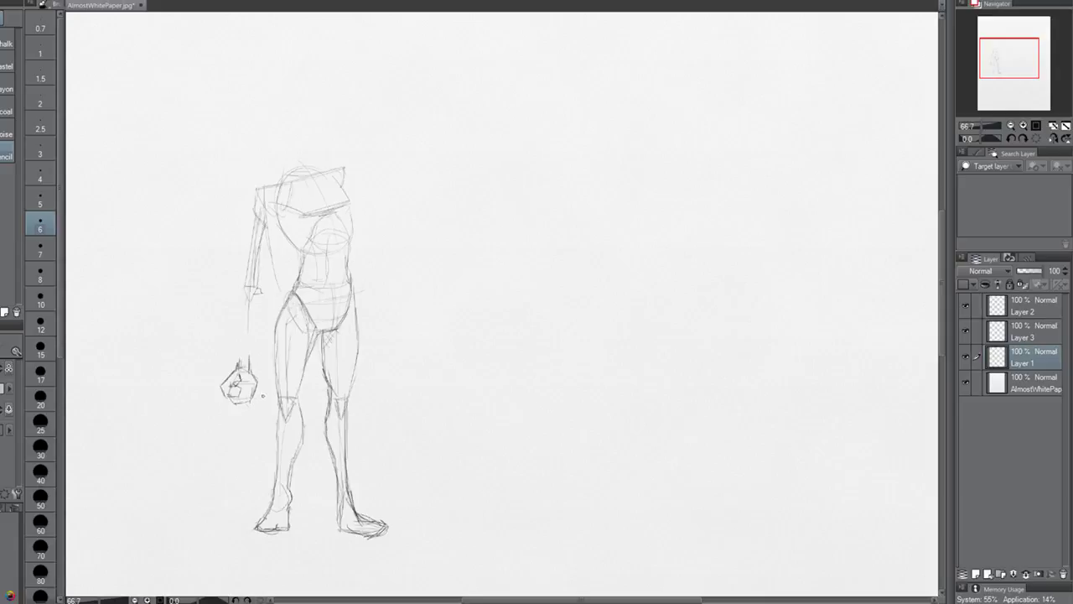
Draw both sides of the left-hand forearm between the elbow and the fist, undoing and redrawing strokes.
{"action": "left_click_drag", "start_coordinate": [251, 374], "coordinate": [254, 350]}
{"action": "key", "text": "ctrl+z"}
{"action": "left_click_drag", "start_coordinate": [251, 372], "coordinate": [248, 320]}
{"action": "left_click_drag", "start_coordinate": [235, 373], "coordinate": [239, 344]}
{"action": "mouse_move", "coordinate": [243, 287]}
{"action": "left_mouse_down"}
{"action": "mouse_move", "coordinate": [233, 323]}
{"action": "mouse_move", "coordinate": [242, 290]}
{"action": "mouse_move", "coordinate": [239, 347]}
{"action": "mouse_move", "coordinate": [235, 292]}
{"action": "left_mouse_up"}
{"action": "key", "text": "ctrl+z"}
{"action": "key", "text": "ctrl+z"}
{"action": "key", "text": "ctrl+z"}
{"action": "left_click_drag", "start_coordinate": [242, 289], "coordinate": [235, 337]}
{"action": "key", "text": "ctrl+z"}
{"action": "mouse_move", "coordinate": [243, 289]}
{"action": "left_mouse_down"}
{"action": "mouse_move", "coordinate": [237, 342]}
{"action": "mouse_move", "coordinate": [236, 307]}
{"action": "left_mouse_up"}
{"action": "left_click_drag", "start_coordinate": [261, 291], "coordinate": [249, 364]}
{"action": "key", "text": "ctrl+z"}
{"action": "key", "text": "ctrl+z"}
{"action": "left_click_drag", "start_coordinate": [250, 299], "coordinate": [248, 339]}
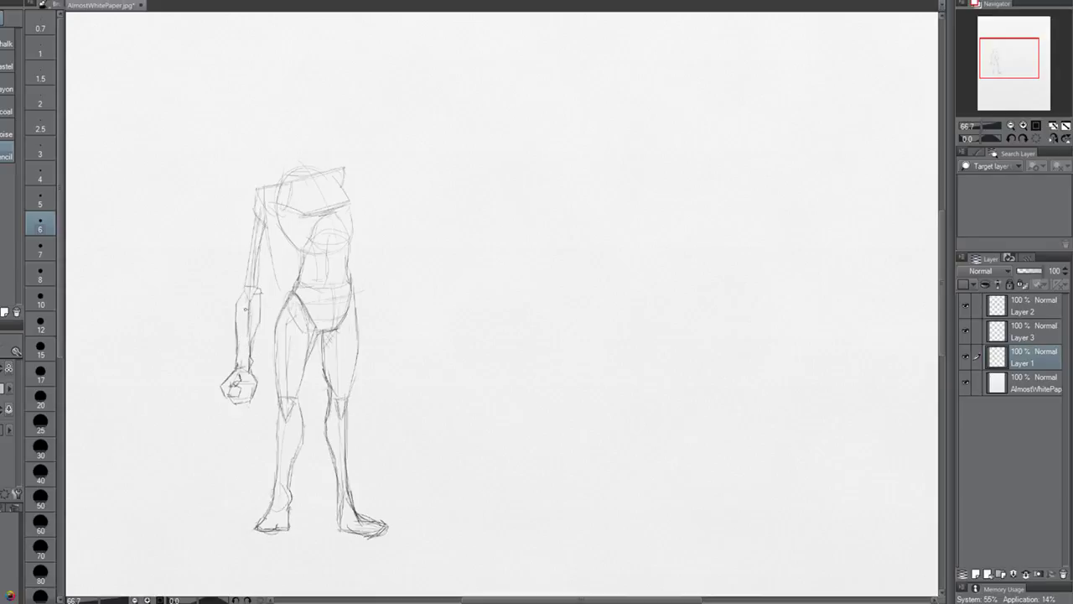
{"action": "key", "text": "ctrl+z"}
{"action": "left_click_drag", "start_coordinate": [242, 277], "coordinate": [237, 302]}
Shape the left-hand shoulder's deltoid and draw the inner contour of the upper arm, replacing failed strokes.
{"action": "mouse_move", "coordinate": [257, 194]}
{"action": "left_mouse_down"}
{"action": "mouse_move", "coordinate": [249, 232]}
{"action": "mouse_move", "coordinate": [249, 202]}
{"action": "mouse_move", "coordinate": [243, 223]}
{"action": "mouse_move", "coordinate": [267, 235]}
{"action": "mouse_move", "coordinate": [271, 212]}
{"action": "left_mouse_up"}
{"action": "key", "text": "ctrl+z"}
{"action": "key", "text": "ctrl+z"}
{"action": "key", "text": "ctrl+z"}
{"action": "key", "text": "ctrl+z"}
{"action": "mouse_move", "coordinate": [256, 232]}
{"action": "left_mouse_down"}
{"action": "mouse_move", "coordinate": [277, 206]}
{"action": "mouse_move", "coordinate": [294, 210]}
{"action": "left_mouse_up"}
{"action": "key", "text": "ctrl+z"}
{"action": "left_click_drag", "start_coordinate": [266, 220], "coordinate": [260, 270]}
{"action": "key", "text": "ctrl+z"}
{"action": "key", "text": "ctrl+z"}
{"action": "key", "text": "ctrl+z"}
{"action": "left_click_drag", "start_coordinate": [270, 215], "coordinate": [256, 292]}
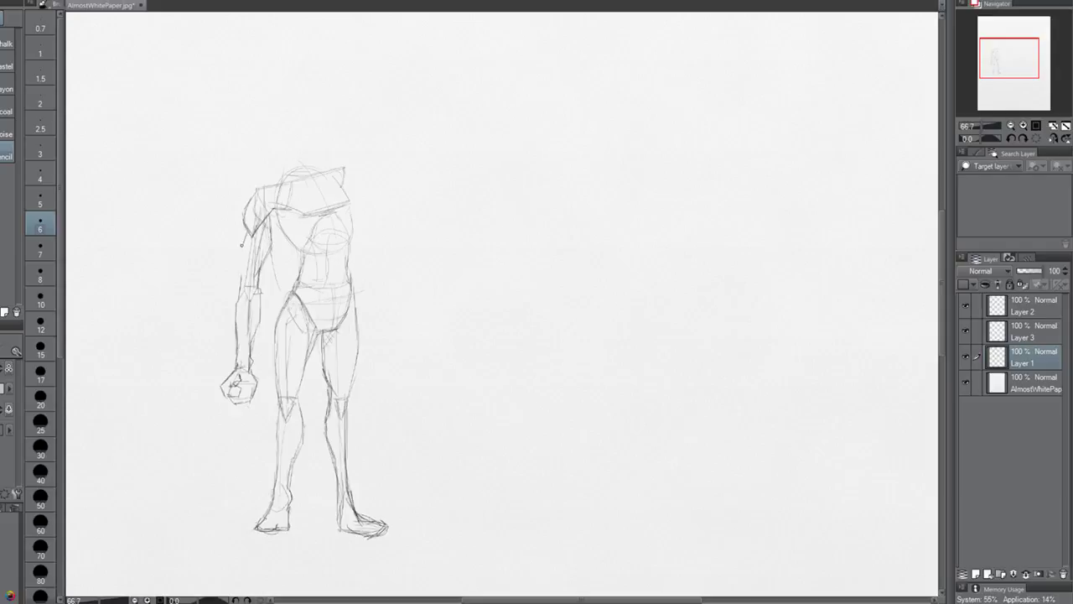
Darken the left-hand arm's contours from shoulder to forearm and firm up the shoulder line across the chest.
{"action": "mouse_move", "coordinate": [243, 250]}
{"action": "left_mouse_down"}
{"action": "mouse_move", "coordinate": [240, 302]}
{"action": "mouse_move", "coordinate": [257, 297]}
{"action": "mouse_move", "coordinate": [246, 268]}
{"action": "mouse_move", "coordinate": [236, 325]}
{"action": "left_mouse_up"}
{"action": "left_click_drag", "start_coordinate": [258, 290], "coordinate": [249, 347]}
{"action": "left_click_drag", "start_coordinate": [243, 238], "coordinate": [249, 198]}
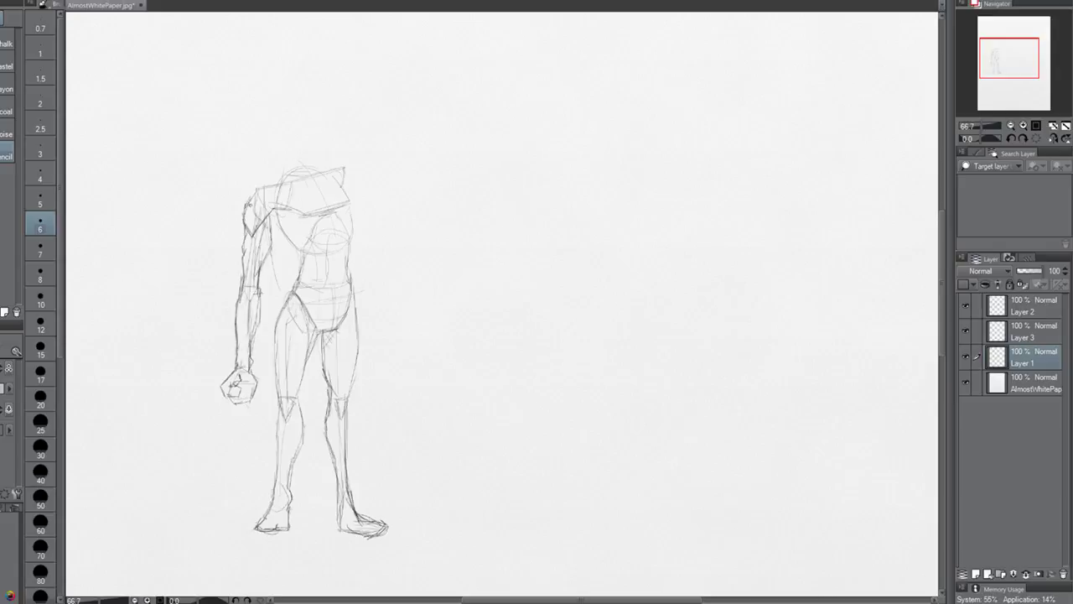
{"action": "mouse_move", "coordinate": [263, 270]}
{"action": "left_mouse_down"}
{"action": "mouse_move", "coordinate": [267, 218]}
{"action": "mouse_move", "coordinate": [258, 274]}
{"action": "left_mouse_up"}
{"action": "mouse_move", "coordinate": [264, 214]}
{"action": "left_mouse_down"}
{"action": "mouse_move", "coordinate": [275, 206]}
{"action": "mouse_move", "coordinate": [263, 186]}
{"action": "mouse_move", "coordinate": [345, 168]}
{"action": "left_mouse_up"}
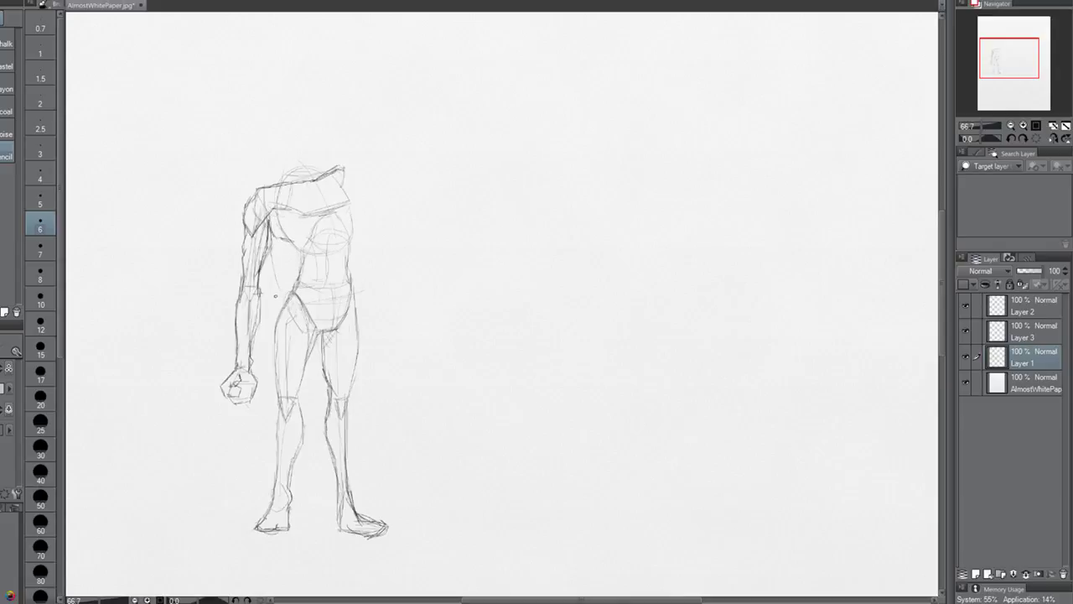
Draw the torso's left side contour from the armpit to the waist and rework the rib arch strokes.
{"action": "key", "text": "ctrl+z"}
{"action": "left_click_drag", "start_coordinate": [275, 218], "coordinate": [296, 245]}
{"action": "left_click_drag", "start_coordinate": [285, 235], "coordinate": [294, 244]}
{"action": "key", "text": "ctrl+z"}
{"action": "mouse_move", "coordinate": [290, 238]}
{"action": "left_mouse_down"}
{"action": "mouse_move", "coordinate": [295, 291]}
{"action": "mouse_move", "coordinate": [337, 277]}
{"action": "mouse_move", "coordinate": [324, 243]}
{"action": "mouse_move", "coordinate": [342, 233]}
{"action": "mouse_move", "coordinate": [335, 250]}
{"action": "left_mouse_up"}
{"action": "key", "text": "ctrl+z"}
{"action": "key", "text": "ctrl+z"}
{"action": "key", "text": "ctrl+z"}
{"action": "key", "text": "ctrl+z"}
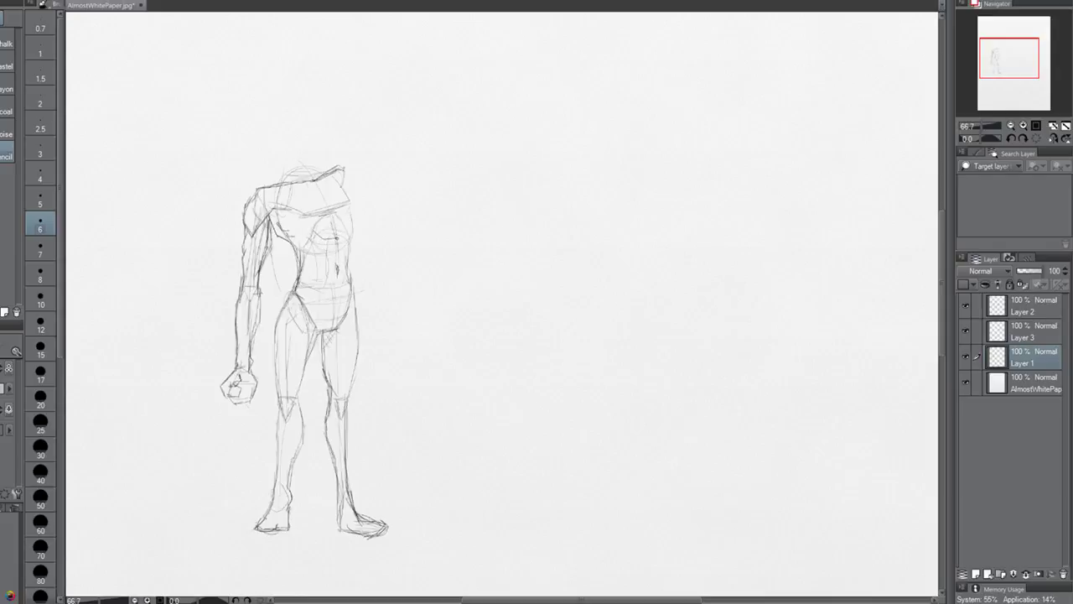
Try reworking the detail strokes on the upper abdomen, undoing the failed marks.
{"action": "left_click_drag", "start_coordinate": [330, 240], "coordinate": [340, 235]}
{"action": "key", "text": "ctrl+z"}
{"action": "key", "text": "ctrl+z"}
{"action": "mouse_move", "coordinate": [330, 237]}
{"action": "left_mouse_down"}
{"action": "mouse_move", "coordinate": [343, 233]}
{"action": "mouse_move", "coordinate": [338, 249]}
{"action": "mouse_move", "coordinate": [342, 229]}
{"action": "left_mouse_up"}
{"action": "key", "text": "ctrl+z"}
{"action": "key", "text": "ctrl+z"}
{"action": "key", "text": "ctrl+z"}
{"action": "key", "text": "ctrl+z"}
{"action": "key", "text": "ctrl+z"}
Undo the last strokes along the left-hand arm and clear the whole figure sketch from the layer.
{"action": "mouse_move", "coordinate": [259, 292]}
{"action": "left_mouse_down"}
{"action": "mouse_move", "coordinate": [244, 388]}
{"action": "mouse_move", "coordinate": [228, 395]}
{"action": "mouse_move", "coordinate": [234, 374]}
{"action": "mouse_move", "coordinate": [256, 379]}
{"action": "mouse_move", "coordinate": [253, 403]}
{"action": "mouse_move", "coordinate": [251, 382]}
{"action": "mouse_move", "coordinate": [238, 392]}
{"action": "mouse_move", "coordinate": [248, 406]}
{"action": "mouse_move", "coordinate": [235, 404]}
{"action": "left_mouse_up"}
{"action": "key", "text": "ctrl+z"}
{"action": "key", "text": "ctrl+z"}
{"action": "key", "text": "ctrl+z"}
{"action": "key", "text": "ctrl+z"}
{"action": "key", "text": "ctrl+z"}
{"action": "key", "text": "ctrl+z"}
{"action": "key", "text": "ctrl+z"}
{"action": "key", "text": "ctrl+z"}
{"action": "key", "text": "Delete"}
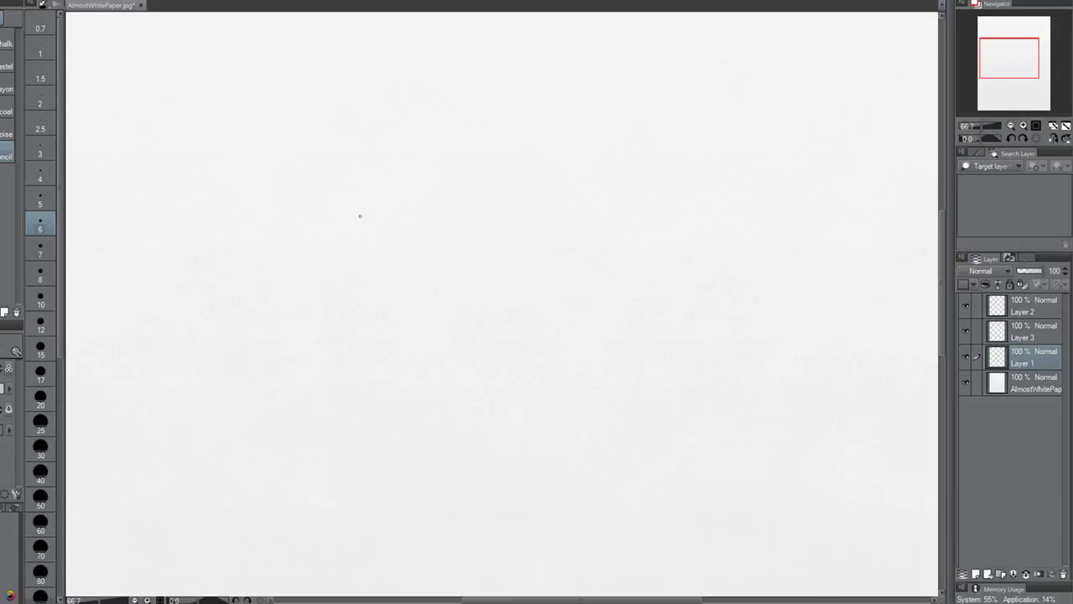
Sketch a new head circle with side, jaw and neck guide lines, undoing stray strokes.
{"action": "mouse_move", "coordinate": [390, 199]}
{"action": "left_mouse_down"}
{"action": "mouse_move", "coordinate": [383, 218]}
{"action": "mouse_move", "coordinate": [384, 201]}
{"action": "left_mouse_up"}
{"action": "key", "text": "ctrl+z"}
{"action": "key", "text": "ctrl+z"}
{"action": "mouse_move", "coordinate": [439, 224]}
{"action": "left_mouse_down"}
{"action": "mouse_move", "coordinate": [412, 176]}
{"action": "mouse_move", "coordinate": [429, 187]}
{"action": "mouse_move", "coordinate": [427, 279]}
{"action": "left_mouse_up"}
{"action": "left_click_drag", "start_coordinate": [387, 212], "coordinate": [390, 258]}
{"action": "left_click_drag", "start_coordinate": [444, 225], "coordinate": [426, 278]}
{"action": "left_click_drag", "start_coordinate": [425, 239], "coordinate": [423, 284]}
{"action": "key", "text": "ctrl+z"}
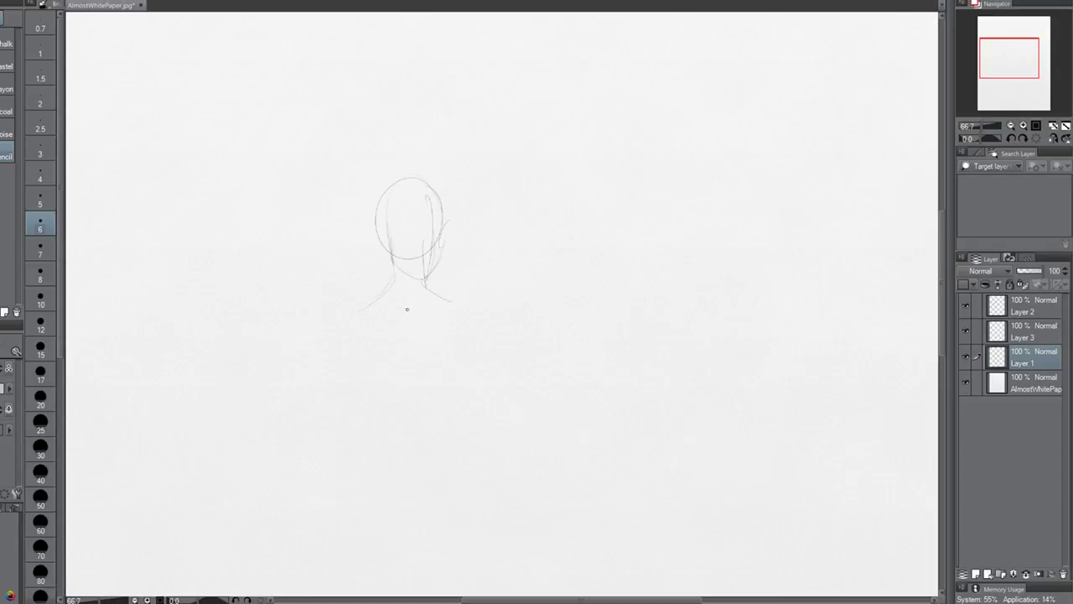
Draw the shoulder line and neck of the new figure and retry the torso's vertical centre line.
{"action": "left_click_drag", "start_coordinate": [450, 302], "coordinate": [356, 309]}
{"action": "key", "text": "ctrl+z"}
{"action": "mouse_move", "coordinate": [394, 265]}
{"action": "left_mouse_down"}
{"action": "mouse_move", "coordinate": [408, 308]}
{"action": "mouse_move", "coordinate": [419, 285]}
{"action": "left_mouse_up"}
{"action": "left_click_drag", "start_coordinate": [413, 306], "coordinate": [419, 414]}
{"action": "key", "text": "ctrl+z"}
{"action": "left_click_drag", "start_coordinate": [423, 318], "coordinate": [417, 437]}
{"action": "key", "text": "ctrl+z"}
{"action": "left_click_drag", "start_coordinate": [418, 310], "coordinate": [412, 419]}
{"action": "key", "text": "ctrl+z"}
{"action": "left_click_drag", "start_coordinate": [418, 311], "coordinate": [418, 411]}
Try first ribcage strokes and redraw the torso's centre line as a curve from the neck down to the pelvis.
{"action": "left_click_drag", "start_coordinate": [412, 309], "coordinate": [426, 377]}
{"action": "left_click_drag", "start_coordinate": [378, 311], "coordinate": [406, 410]}
{"action": "key", "text": "ctrl+z"}
{"action": "key", "text": "ctrl+z"}
{"action": "key", "text": "ctrl+z"}
{"action": "mouse_move", "coordinate": [399, 316]}
{"action": "left_mouse_down"}
{"action": "mouse_move", "coordinate": [443, 378]}
{"action": "mouse_move", "coordinate": [455, 311]}
{"action": "mouse_move", "coordinate": [412, 298]}
{"action": "left_mouse_up"}
{"action": "key", "text": "ctrl+z"}
{"action": "key", "text": "ctrl+z"}
{"action": "key", "text": "ctrl+z"}
{"action": "mouse_move", "coordinate": [413, 317]}
{"action": "left_mouse_down"}
{"action": "mouse_move", "coordinate": [367, 309]}
{"action": "mouse_move", "coordinate": [402, 310]}
{"action": "mouse_move", "coordinate": [374, 315]}
{"action": "mouse_move", "coordinate": [395, 315]}
{"action": "mouse_move", "coordinate": [401, 448]}
{"action": "left_mouse_up"}
Block in the ribcage with both sides, a tapered lower edge, the rib arch and the chest centre line.
{"action": "mouse_move", "coordinate": [369, 312]}
{"action": "left_mouse_down"}
{"action": "mouse_move", "coordinate": [372, 339]}
{"action": "mouse_move", "coordinate": [414, 379]}
{"action": "left_mouse_up"}
{"action": "mouse_move", "coordinate": [448, 305]}
{"action": "left_mouse_down"}
{"action": "mouse_move", "coordinate": [444, 371]}
{"action": "mouse_move", "coordinate": [418, 385]}
{"action": "left_mouse_up"}
{"action": "mouse_move", "coordinate": [434, 346]}
{"action": "left_mouse_down"}
{"action": "mouse_move", "coordinate": [405, 349]}
{"action": "mouse_move", "coordinate": [390, 364]}
{"action": "mouse_move", "coordinate": [424, 350]}
{"action": "mouse_move", "coordinate": [450, 375]}
{"action": "left_mouse_up"}
{"action": "mouse_move", "coordinate": [373, 311]}
{"action": "left_mouse_down"}
{"action": "mouse_move", "coordinate": [373, 356]}
{"action": "mouse_move", "coordinate": [389, 378]}
{"action": "mouse_move", "coordinate": [392, 364]}
{"action": "mouse_move", "coordinate": [420, 351]}
{"action": "left_mouse_up"}
{"action": "mouse_move", "coordinate": [416, 310]}
{"action": "left_mouse_down"}
{"action": "mouse_move", "coordinate": [416, 328]}
{"action": "mouse_move", "coordinate": [451, 342]}
{"action": "mouse_move", "coordinate": [444, 381]}
{"action": "mouse_move", "coordinate": [430, 372]}
{"action": "left_mouse_up"}
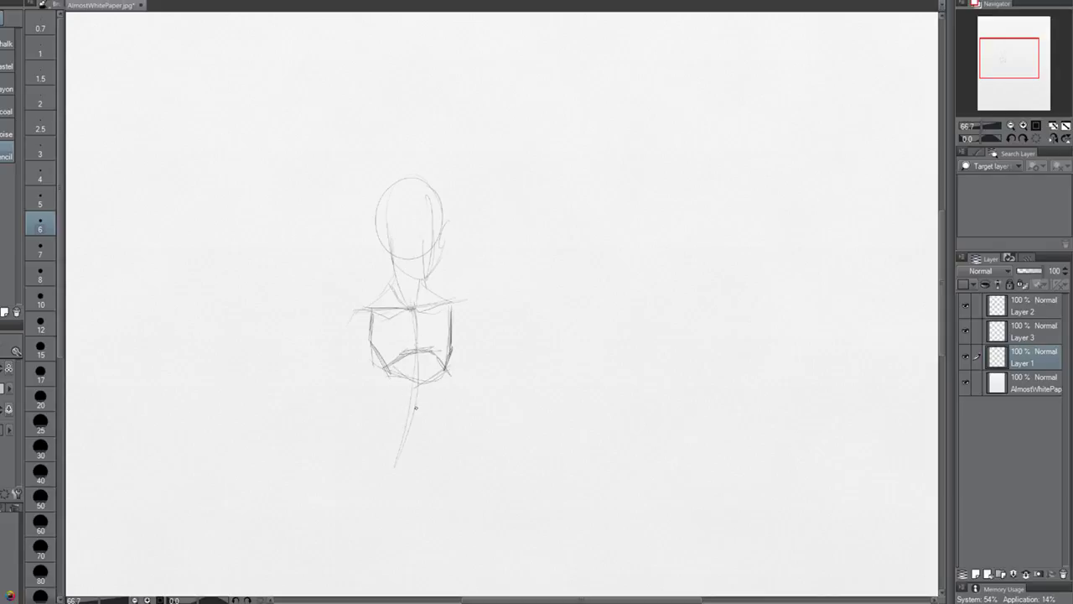
Draw the pelvis as a downward-pointing wedge on the centre line, redrawing failed strokes.
{"action": "mouse_move", "coordinate": [389, 406]}
{"action": "left_mouse_down"}
{"action": "mouse_move", "coordinate": [446, 416]}
{"action": "mouse_move", "coordinate": [415, 419]}
{"action": "mouse_move", "coordinate": [373, 402]}
{"action": "mouse_move", "coordinate": [404, 418]}
{"action": "mouse_move", "coordinate": [435, 402]}
{"action": "mouse_move", "coordinate": [384, 406]}
{"action": "mouse_move", "coordinate": [392, 442]}
{"action": "mouse_move", "coordinate": [380, 400]}
{"action": "mouse_move", "coordinate": [391, 447]}
{"action": "left_mouse_up"}
{"action": "key", "text": "ctrl+z"}
{"action": "key", "text": "ctrl+z"}
{"action": "key", "text": "ctrl+z"}
{"action": "key", "text": "ctrl+z"}
{"action": "mouse_move", "coordinate": [422, 411]}
{"action": "left_mouse_down"}
{"action": "mouse_move", "coordinate": [437, 415]}
{"action": "mouse_move", "coordinate": [403, 442]}
{"action": "left_mouse_up"}
{"action": "left_click_drag", "start_coordinate": [411, 433], "coordinate": [406, 448]}
{"action": "left_click_drag", "start_coordinate": [391, 403], "coordinate": [424, 413]}
Draw gesture lines for both legs from the hips, with the left-hand leg swinging outward.
{"action": "left_click_drag", "start_coordinate": [374, 429], "coordinate": [325, 538]}
{"action": "key", "text": "ctrl+z"}
{"action": "left_click_drag", "start_coordinate": [367, 433], "coordinate": [316, 575]}
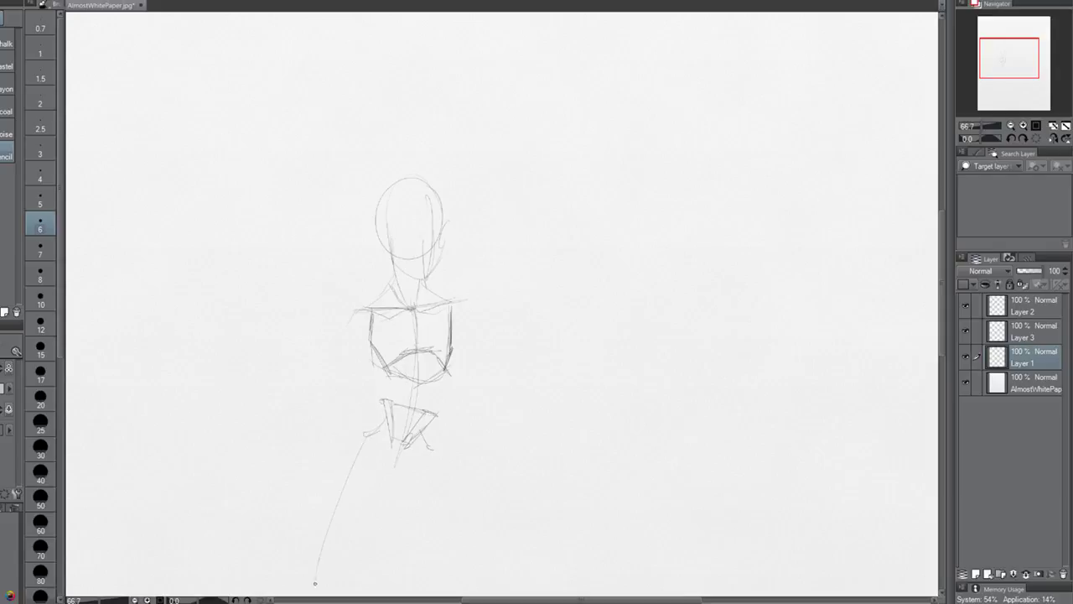
{"action": "left_click_drag", "start_coordinate": [429, 450], "coordinate": [442, 560]}
Mark both shoulder joints on the ribcage and draw gesture lines for the two hanging arms.
{"action": "mouse_move", "coordinate": [386, 309]}
{"action": "left_mouse_down"}
{"action": "mouse_move", "coordinate": [369, 340]}
{"action": "mouse_move", "coordinate": [383, 316]}
{"action": "mouse_move", "coordinate": [371, 324]}
{"action": "left_mouse_up"}
{"action": "mouse_move", "coordinate": [367, 322]}
{"action": "left_mouse_down"}
{"action": "mouse_move", "coordinate": [376, 344]}
{"action": "mouse_move", "coordinate": [354, 318]}
{"action": "left_mouse_up"}
{"action": "mouse_move", "coordinate": [448, 302]}
{"action": "left_mouse_down"}
{"action": "mouse_move", "coordinate": [459, 332]}
{"action": "mouse_move", "coordinate": [462, 317]}
{"action": "left_mouse_up"}
{"action": "mouse_move", "coordinate": [355, 324]}
{"action": "left_mouse_down"}
{"action": "mouse_move", "coordinate": [305, 453]}
{"action": "mouse_move", "coordinate": [338, 341]}
{"action": "left_mouse_up"}
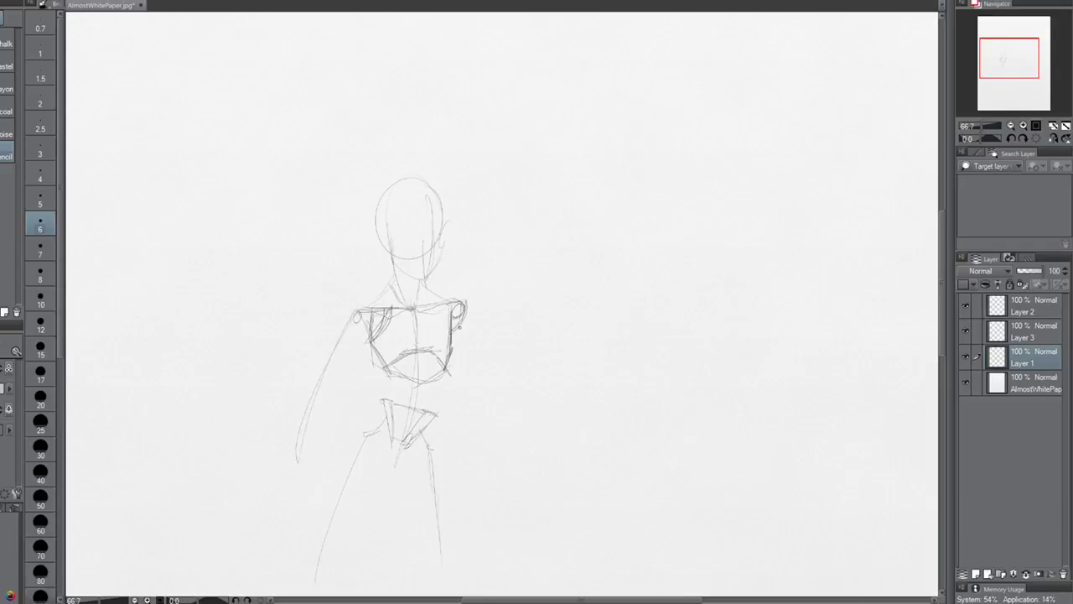
{"action": "left_click_drag", "start_coordinate": [466, 311], "coordinate": [481, 444]}
Add the neck-to-shoulder slope and both sides of the lower head, repeatedly undoing and redrawing strokes.
{"action": "left_click_drag", "start_coordinate": [359, 310], "coordinate": [392, 287]}
{"action": "mouse_move", "coordinate": [377, 249]}
{"action": "left_mouse_down"}
{"action": "mouse_move", "coordinate": [393, 266]}
{"action": "mouse_move", "coordinate": [374, 212]}
{"action": "left_mouse_up"}
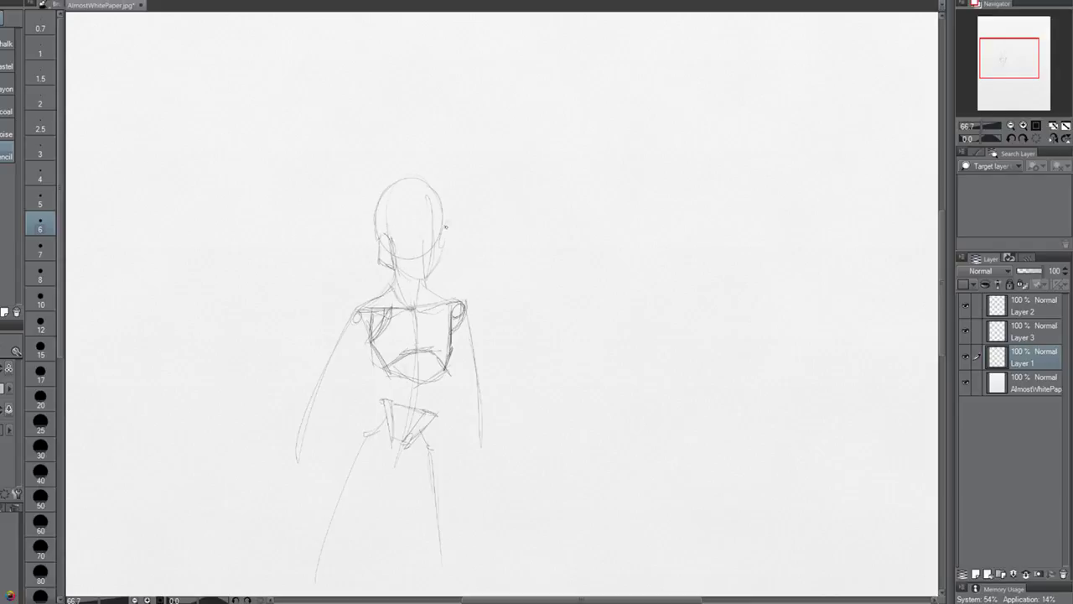
{"action": "left_click_drag", "start_coordinate": [433, 231], "coordinate": [443, 250]}
{"action": "key", "text": "ctrl+z"}
{"action": "key", "text": "ctrl+z"}
{"action": "mouse_move", "coordinate": [442, 248]}
{"action": "left_mouse_down"}
{"action": "mouse_move", "coordinate": [439, 262]}
{"action": "mouse_move", "coordinate": [441, 248]}
{"action": "mouse_move", "coordinate": [379, 238]}
{"action": "mouse_move", "coordinate": [408, 305]}
{"action": "left_mouse_up"}
{"action": "key", "text": "ctrl+z"}
{"action": "key", "text": "ctrl+z"}
{"action": "key", "text": "ctrl+z"}
{"action": "key", "text": "ctrl+z"}
{"action": "key", "text": "ctrl+z"}
{"action": "key", "text": "ctrl+z"}
{"action": "key", "text": "ctrl+z"}
{"action": "key", "text": "ctrl+z"}
Draw the pectoral line across the chest and try contour strokes around the left-hand shoulder and armpit.
{"action": "left_click_drag", "start_coordinate": [389, 345], "coordinate": [426, 347]}
{"action": "mouse_move", "coordinate": [460, 310]}
{"action": "left_mouse_down"}
{"action": "mouse_move", "coordinate": [451, 339]}
{"action": "mouse_move", "coordinate": [423, 336]}
{"action": "left_mouse_up"}
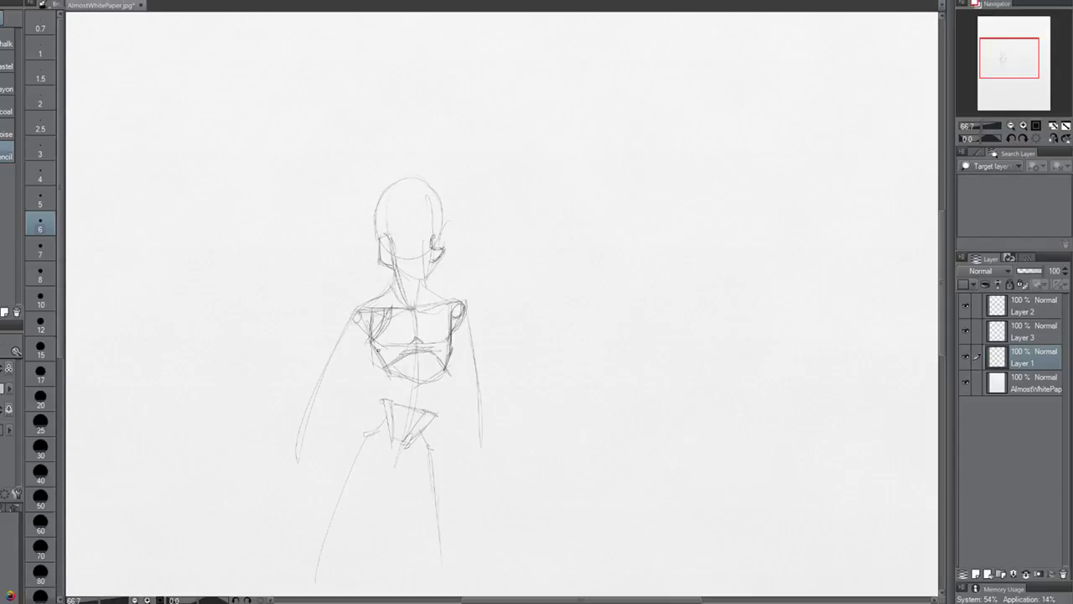
{"action": "left_click_drag", "start_coordinate": [358, 334], "coordinate": [380, 375]}
{"action": "left_click_drag", "start_coordinate": [354, 310], "coordinate": [339, 330]}
{"action": "mouse_move", "coordinate": [357, 310]}
{"action": "left_mouse_down"}
{"action": "mouse_move", "coordinate": [331, 346]}
{"action": "mouse_move", "coordinate": [360, 333]}
{"action": "mouse_move", "coordinate": [380, 349]}
{"action": "left_mouse_up"}
{"action": "key", "text": "ctrl+z"}
{"action": "key", "text": "ctrl+z"}
{"action": "left_click_drag", "start_coordinate": [335, 323], "coordinate": [318, 364]}
{"action": "key", "text": "ctrl+z"}
{"action": "key", "text": "ctrl+z"}
Draw both sides of the waist and the abdomen's inner lines from the ribcage to the pelvis.
{"action": "left_click_drag", "start_coordinate": [374, 351], "coordinate": [379, 401]}
{"action": "mouse_move", "coordinate": [442, 384]}
{"action": "left_mouse_down"}
{"action": "mouse_move", "coordinate": [431, 429]}
{"action": "mouse_move", "coordinate": [390, 409]}
{"action": "mouse_move", "coordinate": [398, 378]}
{"action": "mouse_move", "coordinate": [435, 416]}
{"action": "left_mouse_up"}
{"action": "left_click_drag", "start_coordinate": [416, 369], "coordinate": [404, 444]}
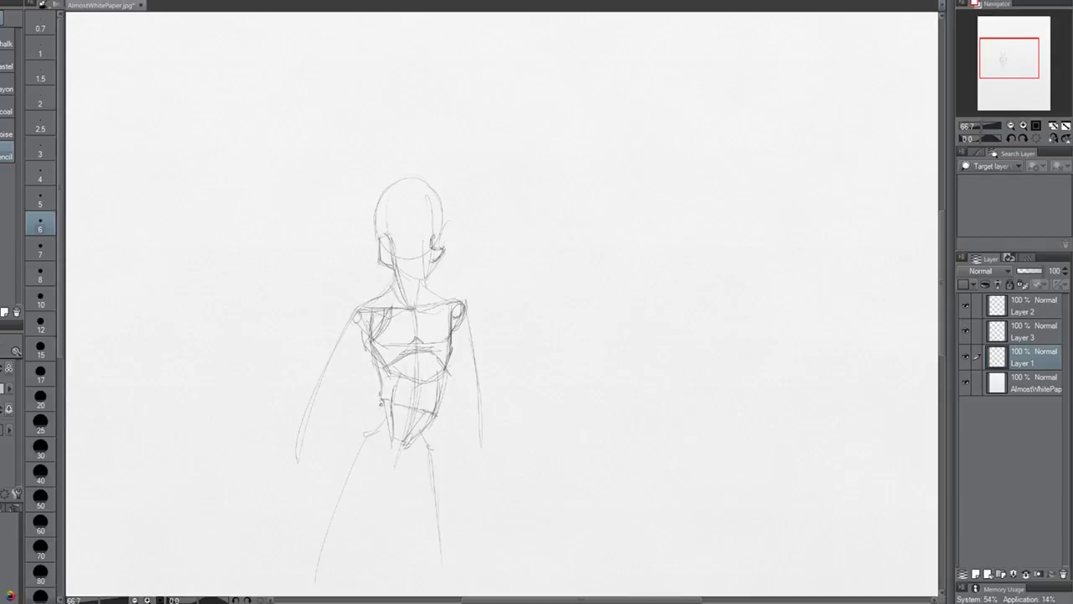
Draw the hip and both contours of the left-hand thigh down to the knee, along with the crotch line.
{"action": "left_click_drag", "start_coordinate": [382, 396], "coordinate": [352, 437]}
{"action": "key", "text": "ctrl+z"}
{"action": "mouse_move", "coordinate": [381, 396]}
{"action": "left_mouse_down"}
{"action": "mouse_move", "coordinate": [348, 434]}
{"action": "mouse_move", "coordinate": [352, 417]}
{"action": "left_mouse_up"}
{"action": "left_click_drag", "start_coordinate": [384, 394], "coordinate": [352, 421]}
{"action": "mouse_move", "coordinate": [438, 407]}
{"action": "left_mouse_down"}
{"action": "mouse_move", "coordinate": [443, 447]}
{"action": "mouse_move", "coordinate": [370, 436]}
{"action": "mouse_move", "coordinate": [382, 419]}
{"action": "mouse_move", "coordinate": [406, 440]}
{"action": "mouse_move", "coordinate": [377, 477]}
{"action": "left_mouse_up"}
{"action": "mouse_move", "coordinate": [323, 515]}
{"action": "left_mouse_down"}
{"action": "mouse_move", "coordinate": [344, 486]}
{"action": "mouse_move", "coordinate": [332, 522]}
{"action": "mouse_move", "coordinate": [391, 459]}
{"action": "left_mouse_up"}
{"action": "left_click_drag", "start_coordinate": [349, 429], "coordinate": [332, 494]}
Draw the right-hand thigh and knee and outline both lower legs.
{"action": "mouse_move", "coordinate": [408, 459]}
{"action": "left_mouse_down"}
{"action": "mouse_move", "coordinate": [416, 502]}
{"action": "mouse_move", "coordinate": [411, 494]}
{"action": "mouse_move", "coordinate": [437, 512]}
{"action": "left_mouse_up"}
{"action": "mouse_move", "coordinate": [442, 407]}
{"action": "left_mouse_down"}
{"action": "mouse_move", "coordinate": [447, 506]}
{"action": "mouse_move", "coordinate": [424, 530]}
{"action": "left_mouse_up"}
{"action": "left_click_drag", "start_coordinate": [456, 493], "coordinate": [445, 595]}
{"action": "left_click_drag", "start_coordinate": [425, 523], "coordinate": [432, 590]}
{"action": "left_click_drag", "start_coordinate": [419, 496], "coordinate": [439, 518]}
{"action": "mouse_move", "coordinate": [341, 473]}
{"action": "left_mouse_down"}
{"action": "mouse_move", "coordinate": [331, 501]}
{"action": "mouse_move", "coordinate": [352, 528]}
{"action": "mouse_move", "coordinate": [326, 578]}
{"action": "left_mouse_up"}
{"action": "left_click_drag", "start_coordinate": [338, 493], "coordinate": [319, 587]}
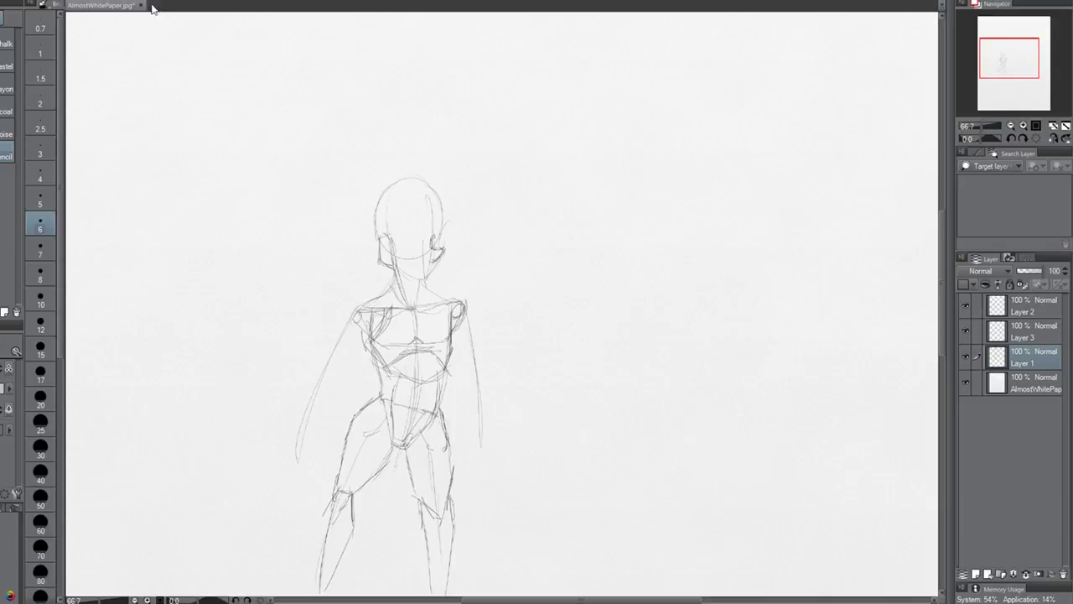
Clear the figure sketch from the layer and set the pencil size to 10, undoing a test stroke.
{"action": "key", "text": "Delete"}
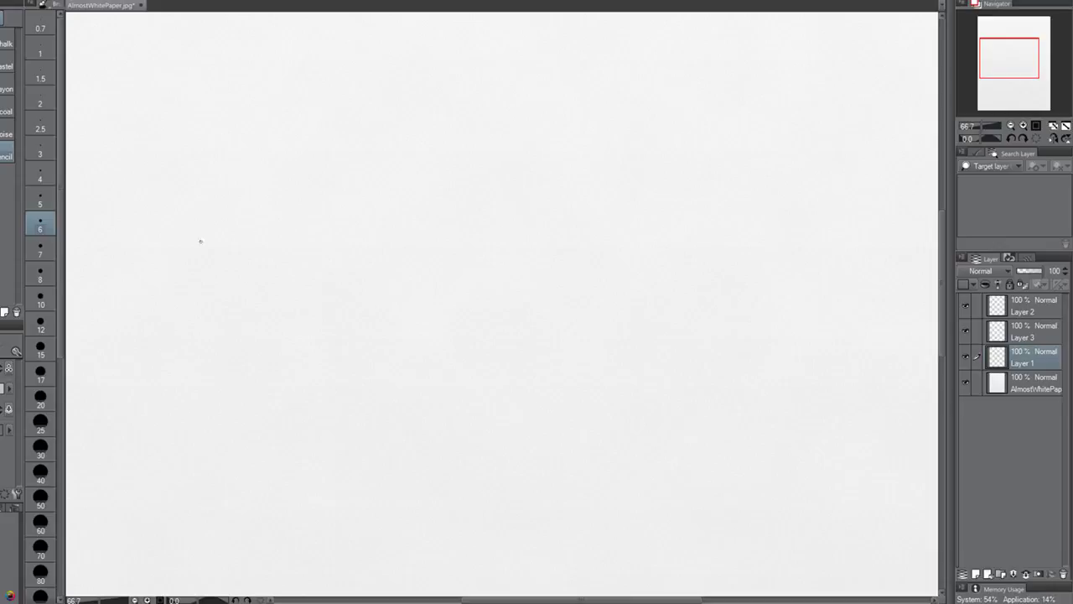
{"action": "left_click", "coordinate": [40, 300]}
{"action": "left_click_drag", "start_coordinate": [340, 228], "coordinate": [314, 240]}
{"action": "key", "text": "ctrl+z"}
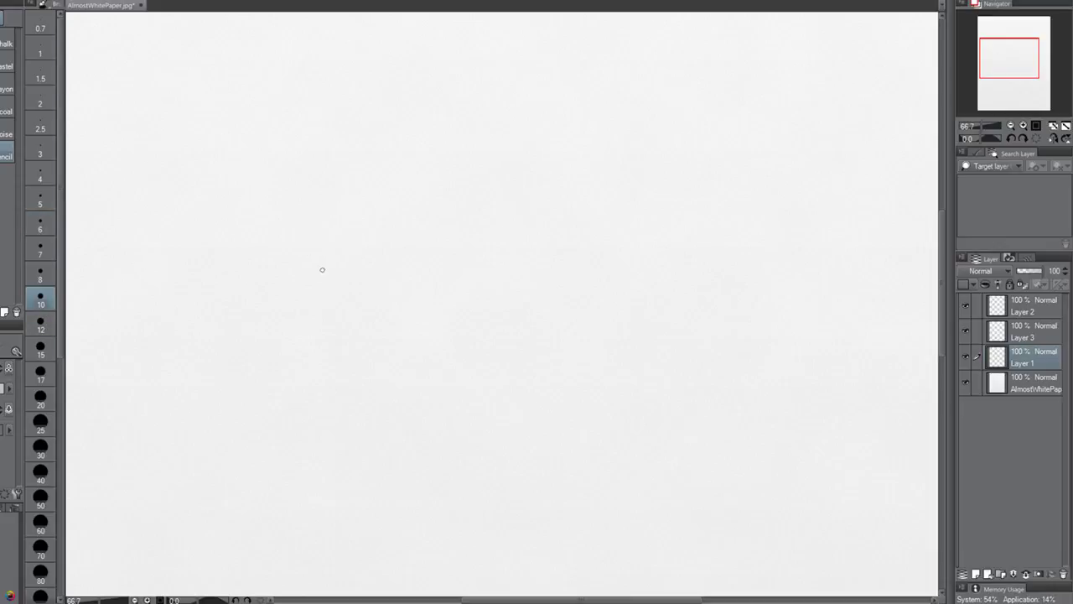
Draw a long curved gesture line for a new, smaller figure, undoing and retrying until it bows smoothly.
{"action": "left_click_drag", "start_coordinate": [340, 172], "coordinate": [345, 402]}
{"action": "key", "text": "ctrl+z"}
{"action": "left_click_drag", "start_coordinate": [357, 149], "coordinate": [346, 412]}
{"action": "key", "text": "ctrl+z"}
{"action": "left_click_drag", "start_coordinate": [369, 149], "coordinate": [348, 457]}
Sketch a tilted oval head with crossed face guides, a pointed chin and an ear atop the gesture line.
{"action": "mouse_move", "coordinate": [400, 186]}
{"action": "left_mouse_down"}
{"action": "mouse_move", "coordinate": [357, 115]}
{"action": "mouse_move", "coordinate": [379, 252]}
{"action": "left_mouse_up"}
{"action": "key", "text": "ctrl+z"}
{"action": "key", "text": "ctrl+z"}
{"action": "mouse_move", "coordinate": [357, 128]}
{"action": "left_mouse_down"}
{"action": "mouse_move", "coordinate": [382, 372]}
{"action": "mouse_move", "coordinate": [369, 134]}
{"action": "mouse_move", "coordinate": [344, 151]}
{"action": "mouse_move", "coordinate": [333, 141]}
{"action": "mouse_move", "coordinate": [342, 128]}
{"action": "mouse_move", "coordinate": [374, 150]}
{"action": "left_mouse_up"}
{"action": "key", "text": "ctrl+z"}
{"action": "mouse_move", "coordinate": [374, 150]}
{"action": "left_mouse_down"}
{"action": "mouse_move", "coordinate": [331, 141]}
{"action": "mouse_move", "coordinate": [352, 127]}
{"action": "mouse_move", "coordinate": [345, 172]}
{"action": "mouse_move", "coordinate": [367, 166]}
{"action": "mouse_move", "coordinate": [342, 175]}
{"action": "mouse_move", "coordinate": [371, 124]}
{"action": "mouse_move", "coordinate": [362, 163]}
{"action": "mouse_move", "coordinate": [374, 156]}
{"action": "mouse_move", "coordinate": [342, 213]}
{"action": "left_mouse_up"}
{"action": "left_click_drag", "start_coordinate": [319, 200], "coordinate": [328, 200]}
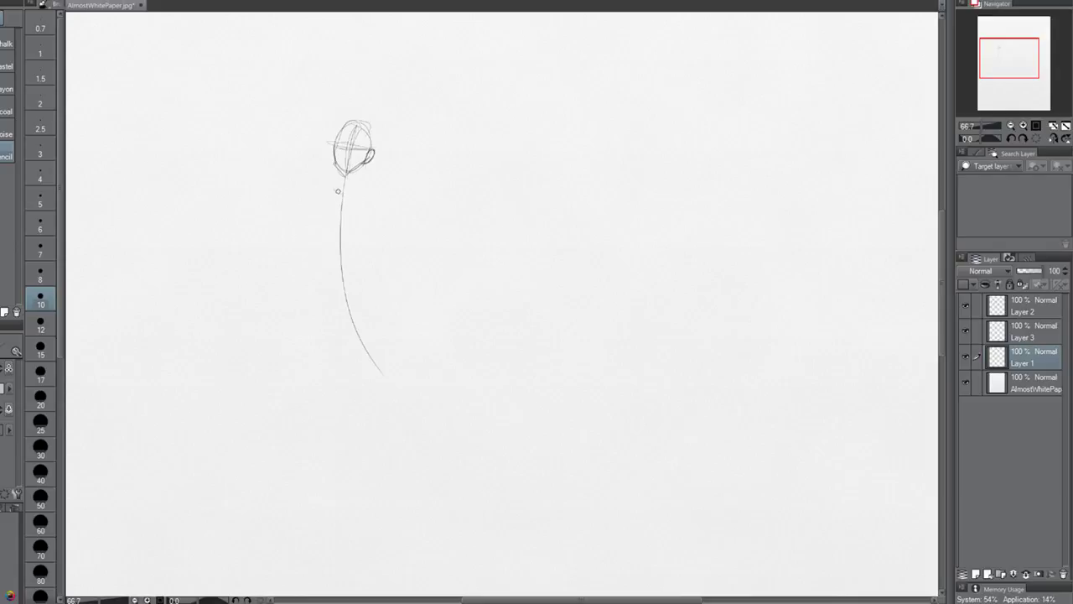
Add the neck, shoulder line, oval ribcage and rounded pelvis with hip joints along the gesture line.
{"action": "key", "text": "alt+bracketleft"}
{"action": "key", "text": "alt+bracketright"}
{"action": "mouse_move", "coordinate": [338, 174]}
{"action": "left_mouse_down"}
{"action": "mouse_move", "coordinate": [337, 191]}
{"action": "mouse_move", "coordinate": [353, 180]}
{"action": "mouse_move", "coordinate": [363, 191]}
{"action": "mouse_move", "coordinate": [313, 187]}
{"action": "mouse_move", "coordinate": [367, 185]}
{"action": "left_mouse_up"}
{"action": "left_click_drag", "start_coordinate": [339, 177], "coordinate": [312, 187]}
{"action": "mouse_move", "coordinate": [313, 187]}
{"action": "left_mouse_down"}
{"action": "mouse_move", "coordinate": [339, 176]}
{"action": "mouse_move", "coordinate": [340, 231]}
{"action": "left_mouse_up"}
{"action": "mouse_move", "coordinate": [332, 188]}
{"action": "left_mouse_down"}
{"action": "mouse_move", "coordinate": [340, 245]}
{"action": "mouse_move", "coordinate": [348, 188]}
{"action": "left_mouse_up"}
{"action": "mouse_move", "coordinate": [341, 271]}
{"action": "left_mouse_down"}
{"action": "mouse_move", "coordinate": [332, 294]}
{"action": "mouse_move", "coordinate": [342, 287]}
{"action": "left_mouse_up"}
Draw slanted gesture lines for both legs from the hips and add simple feet, redrawing failed strokes.
{"action": "mouse_move", "coordinate": [342, 287]}
{"action": "left_mouse_down"}
{"action": "mouse_move", "coordinate": [346, 261]}
{"action": "mouse_move", "coordinate": [318, 280]}
{"action": "mouse_move", "coordinate": [360, 275]}
{"action": "mouse_move", "coordinate": [331, 289]}
{"action": "mouse_move", "coordinate": [323, 403]}
{"action": "left_mouse_up"}
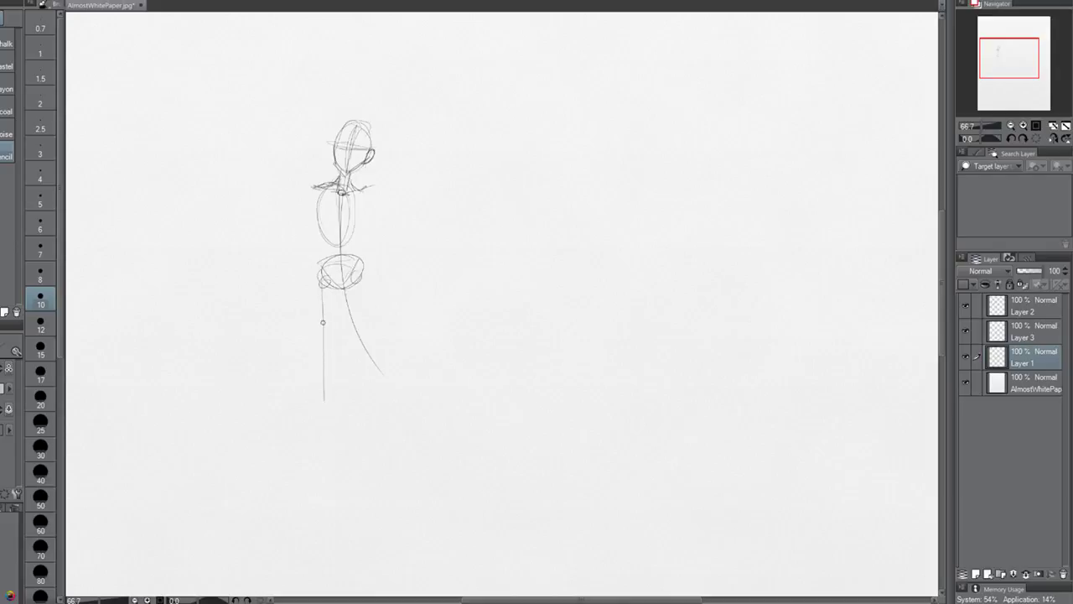
{"action": "key", "text": "ctrl+z"}
{"action": "left_click_drag", "start_coordinate": [324, 289], "coordinate": [349, 382]}
{"action": "key", "text": "ctrl+z"}
{"action": "left_click_drag", "start_coordinate": [324, 291], "coordinate": [359, 415]}
{"action": "mouse_move", "coordinate": [352, 423]}
{"action": "left_mouse_down"}
{"action": "mouse_move", "coordinate": [369, 418]}
{"action": "mouse_move", "coordinate": [364, 389]}
{"action": "left_mouse_up"}
{"action": "left_click_drag", "start_coordinate": [361, 281], "coordinate": [389, 400]}
{"action": "key", "text": "ctrl+z"}
{"action": "key", "text": "ctrl+z"}
{"action": "mouse_move", "coordinate": [355, 280]}
{"action": "left_mouse_down"}
{"action": "mouse_move", "coordinate": [396, 416]}
{"action": "mouse_move", "coordinate": [405, 410]}
{"action": "left_mouse_up"}
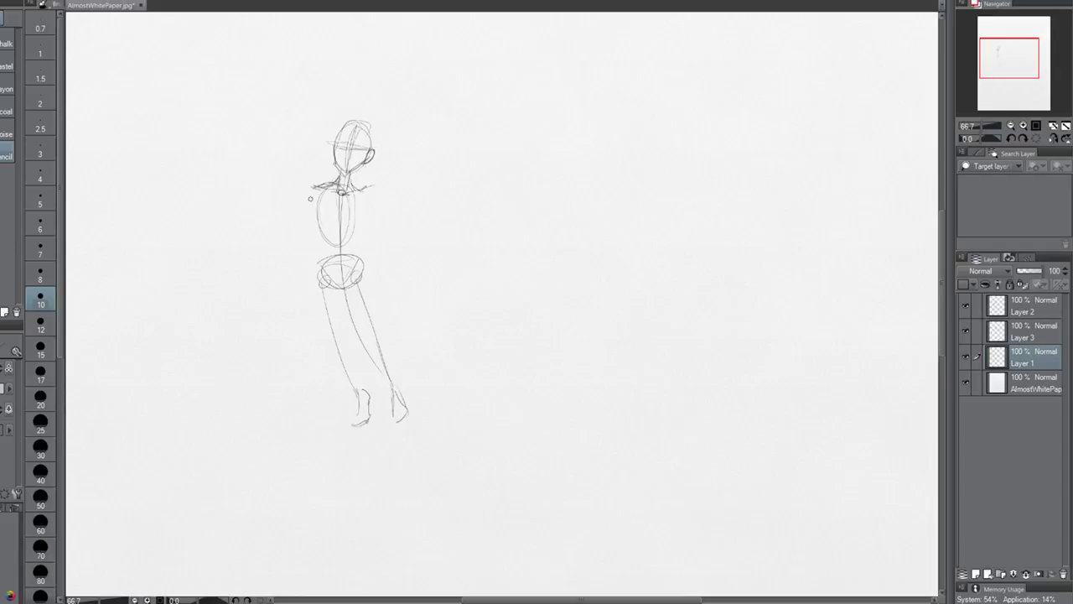
Draw gesture lines for both arms with outward-pointing hands and round off the two shoulders.
{"action": "mouse_move", "coordinate": [307, 194]}
{"action": "left_mouse_down"}
{"action": "mouse_move", "coordinate": [301, 293]}
{"action": "mouse_move", "coordinate": [288, 304]}
{"action": "left_mouse_up"}
{"action": "left_click_drag", "start_coordinate": [366, 194], "coordinate": [399, 290]}
{"action": "left_click_drag", "start_coordinate": [310, 188], "coordinate": [367, 193]}
{"action": "left_click_drag", "start_coordinate": [369, 192], "coordinate": [376, 206]}
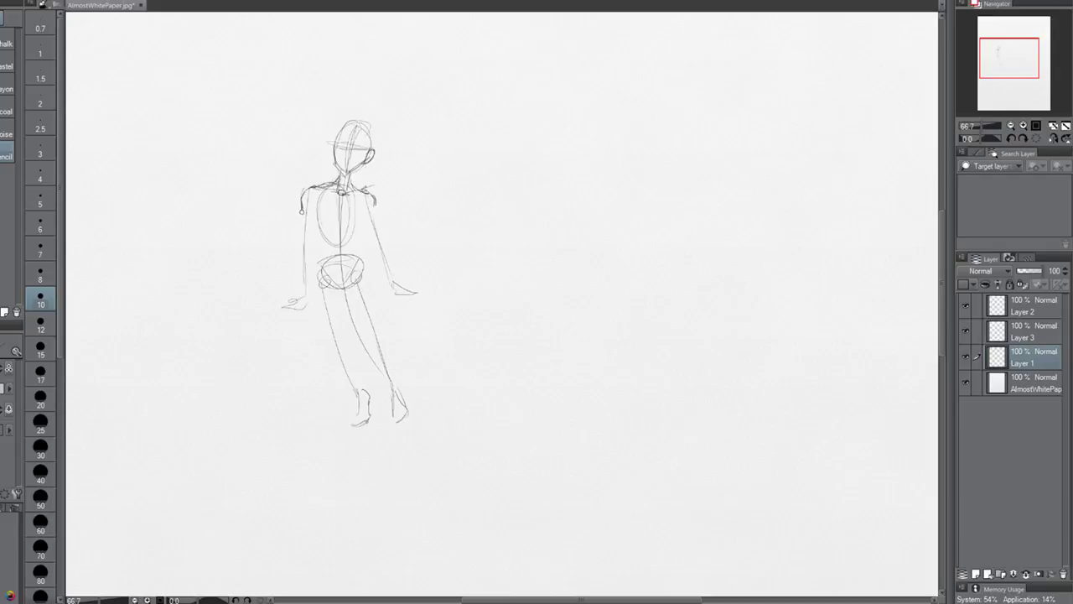
Outline the left-hand upper arm and the lower edge of the chest, undoing failed strokes.
{"action": "left_click_drag", "start_coordinate": [301, 248], "coordinate": [311, 228]}
{"action": "mouse_move", "coordinate": [314, 214]}
{"action": "left_mouse_down"}
{"action": "mouse_move", "coordinate": [366, 214]}
{"action": "mouse_move", "coordinate": [314, 210]}
{"action": "mouse_move", "coordinate": [344, 214]}
{"action": "mouse_move", "coordinate": [311, 230]}
{"action": "mouse_move", "coordinate": [308, 281]}
{"action": "left_mouse_up"}
{"action": "key", "text": "ctrl+z"}
{"action": "key", "text": "ctrl+z"}
{"action": "key", "text": "ctrl+z"}
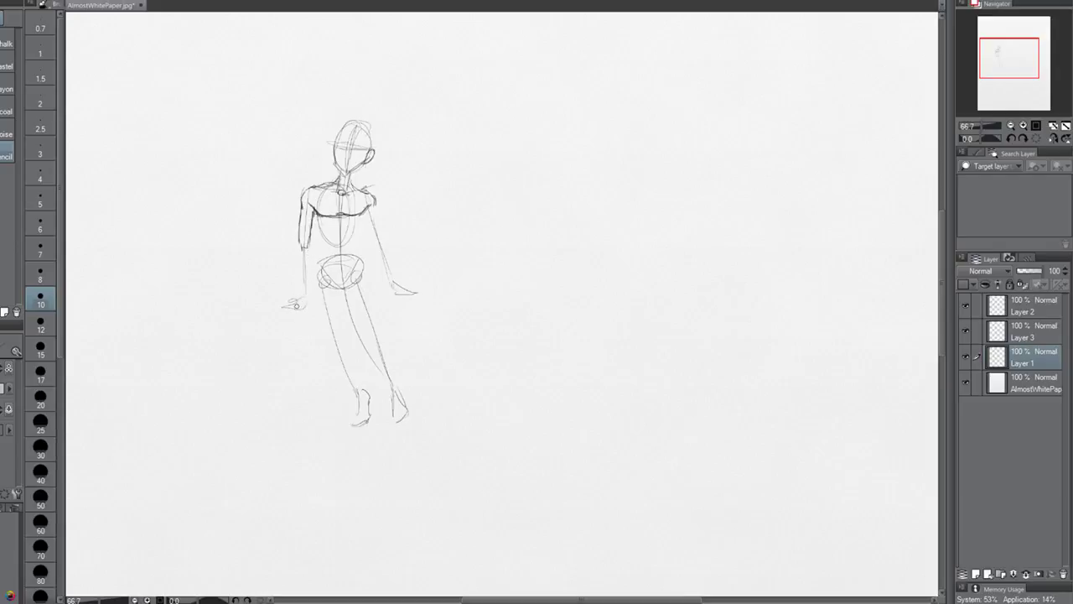
Contour the left-hand forearm and shape the wrist and hand with its outstretched fingers.
{"action": "left_click_drag", "start_coordinate": [297, 306], "coordinate": [310, 293]}
{"action": "mouse_move", "coordinate": [307, 267]}
{"action": "left_mouse_down"}
{"action": "mouse_move", "coordinate": [308, 299]}
{"action": "mouse_move", "coordinate": [305, 285]}
{"action": "left_mouse_up"}
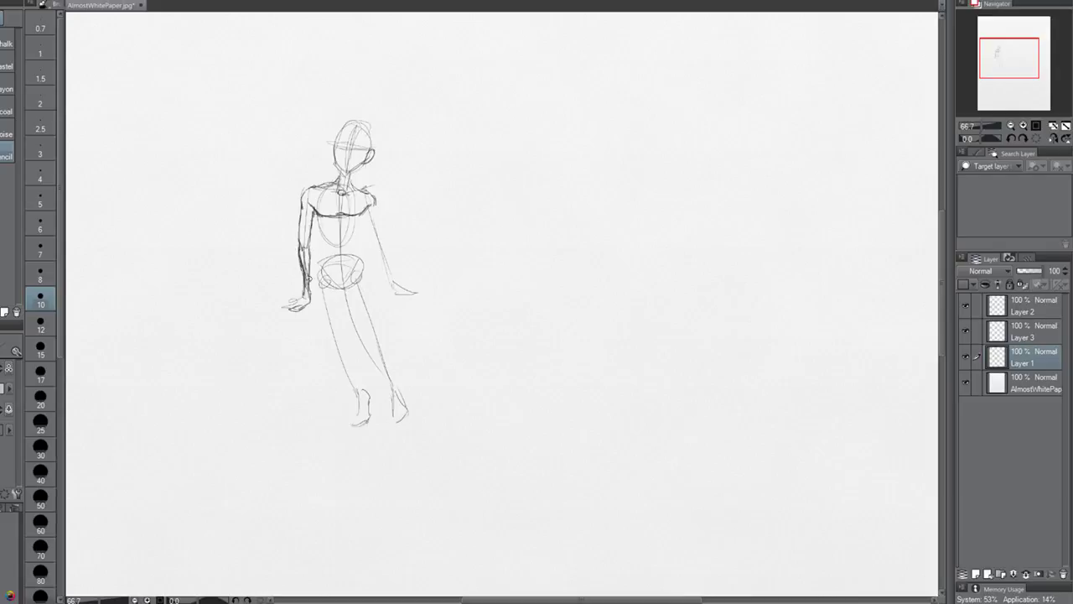
{"action": "mouse_move", "coordinate": [311, 283]}
{"action": "left_mouse_down"}
{"action": "mouse_move", "coordinate": [293, 303]}
{"action": "mouse_move", "coordinate": [275, 302]}
{"action": "mouse_move", "coordinate": [302, 310]}
{"action": "mouse_move", "coordinate": [292, 310]}
{"action": "mouse_move", "coordinate": [305, 299]}
{"action": "mouse_move", "coordinate": [307, 315]}
{"action": "mouse_move", "coordinate": [295, 315]}
{"action": "mouse_move", "coordinate": [307, 312]}
{"action": "left_mouse_up"}
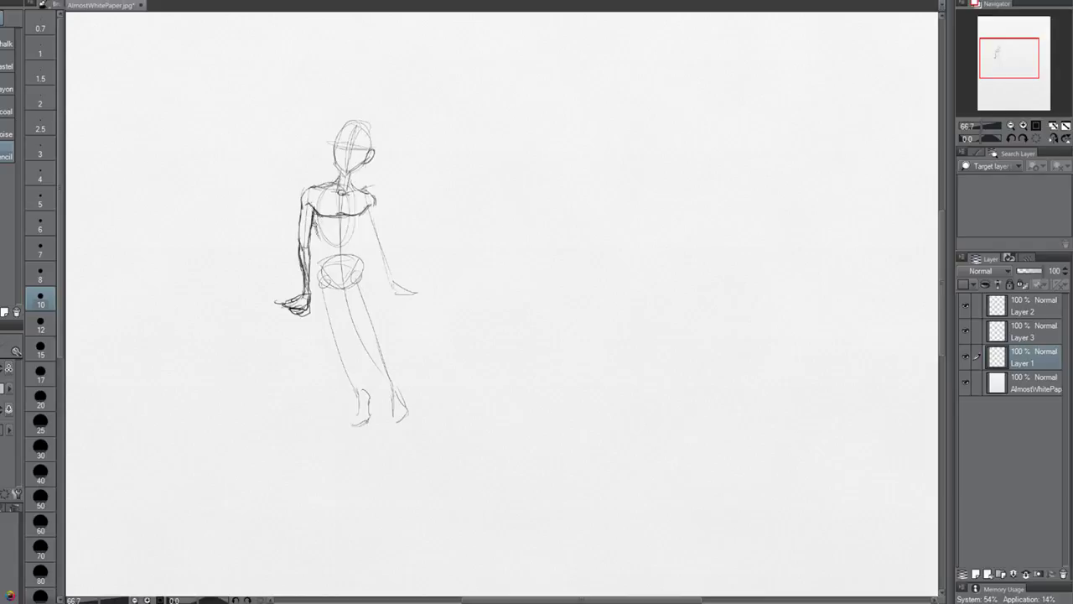
Outline the sides of the waist and the right-hand upper arm down to the elbow, undoing failed strokes.
{"action": "left_click_drag", "start_coordinate": [359, 213], "coordinate": [360, 266]}
{"action": "left_click_drag", "start_coordinate": [376, 209], "coordinate": [378, 247]}
{"action": "left_click_drag", "start_coordinate": [382, 245], "coordinate": [389, 270]}
{"action": "key", "text": "ctrl+z"}
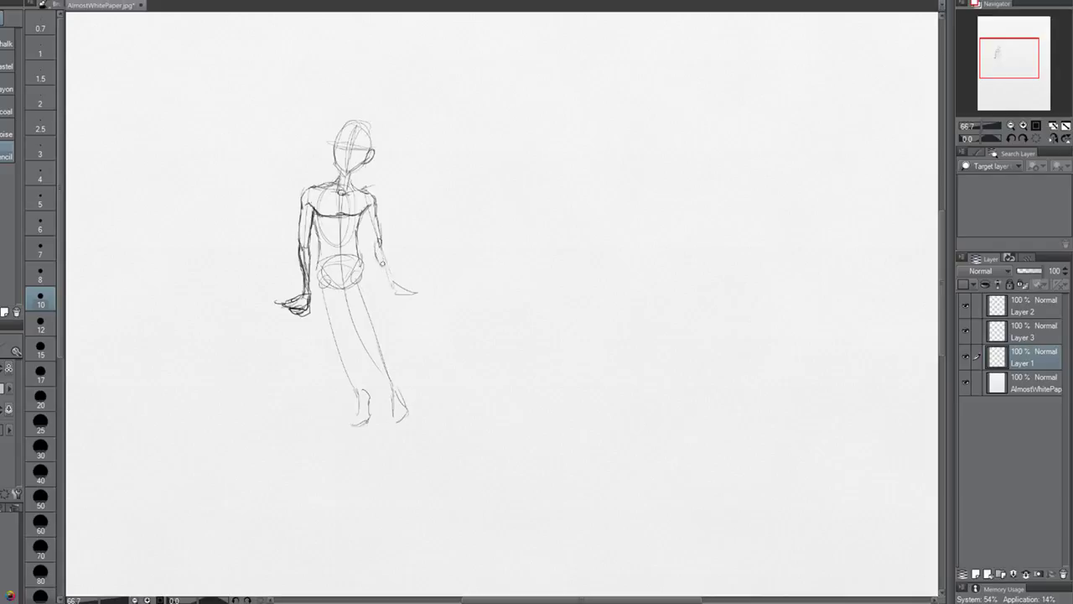
{"action": "key", "text": "ctrl+z"}
Clear the figure sketch and start a larger torso with a curved gesture line, an egg-shaped ribcage and a pelvis oval.
{"action": "left_click", "coordinate": [135, 1]}
{"action": "mouse_move", "coordinate": [301, 155]}
{"action": "left_mouse_down"}
{"action": "mouse_move", "coordinate": [424, 165]}
{"action": "mouse_move", "coordinate": [375, 88]}
{"action": "mouse_move", "coordinate": [377, 353]}
{"action": "mouse_move", "coordinate": [398, 381]}
{"action": "left_mouse_up"}
{"action": "key", "text": "ctrl+z"}
{"action": "key", "text": "ctrl+z"}
{"action": "left_click_drag", "start_coordinate": [363, 75], "coordinate": [404, 444]}
{"action": "mouse_move", "coordinate": [329, 378]}
{"action": "left_mouse_down"}
{"action": "mouse_move", "coordinate": [371, 422]}
{"action": "mouse_move", "coordinate": [350, 318]}
{"action": "mouse_move", "coordinate": [461, 343]}
{"action": "mouse_move", "coordinate": [314, 340]}
{"action": "left_mouse_up"}
{"action": "key", "text": "ctrl+z"}
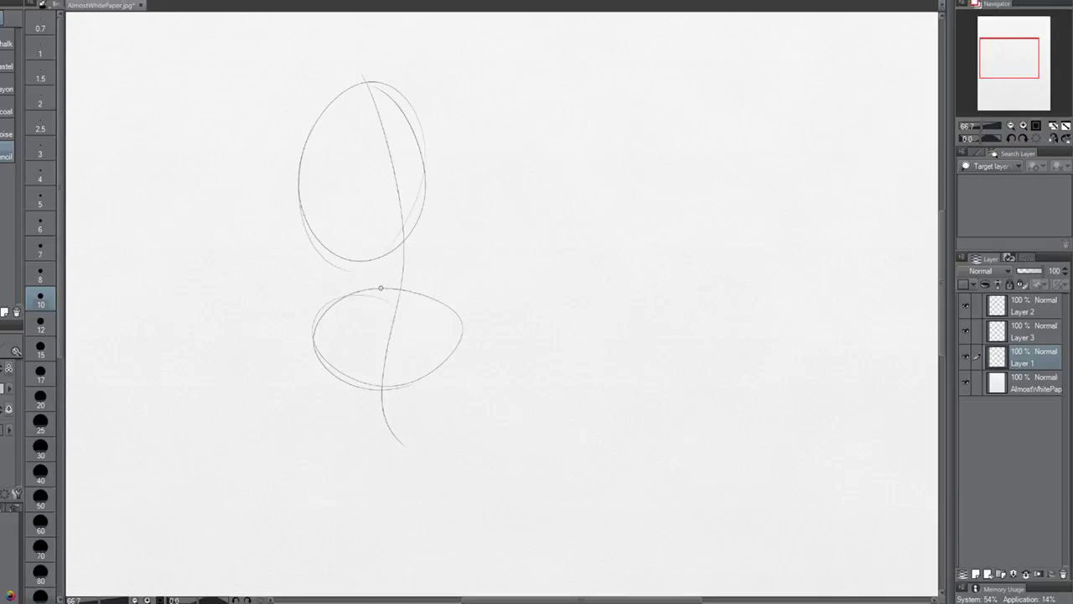
Block in the pelvis with a flat upper edge, tapering sides and a narrow base, and mark both hip joints.
{"action": "left_click_drag", "start_coordinate": [337, 304], "coordinate": [367, 397]}
{"action": "left_click_drag", "start_coordinate": [460, 323], "coordinate": [389, 391]}
{"action": "left_click_drag", "start_coordinate": [458, 317], "coordinate": [384, 396]}
{"action": "left_click_drag", "start_coordinate": [387, 401], "coordinate": [358, 401]}
{"action": "mouse_move", "coordinate": [348, 350]}
{"action": "left_mouse_down"}
{"action": "mouse_move", "coordinate": [344, 296]}
{"action": "mouse_move", "coordinate": [337, 300]}
{"action": "mouse_move", "coordinate": [450, 307]}
{"action": "left_mouse_up"}
{"action": "key", "text": "ctrl+z"}
{"action": "mouse_move", "coordinate": [367, 302]}
{"action": "left_mouse_down"}
{"action": "mouse_move", "coordinate": [457, 290]}
{"action": "mouse_move", "coordinate": [332, 292]}
{"action": "mouse_move", "coordinate": [337, 318]}
{"action": "left_mouse_up"}
{"action": "key", "text": "ctrl+z"}
{"action": "key", "text": "ctrl+z"}
{"action": "mouse_move", "coordinate": [328, 297]}
{"action": "left_mouse_down"}
{"action": "mouse_move", "coordinate": [360, 299]}
{"action": "mouse_move", "coordinate": [363, 289]}
{"action": "mouse_move", "coordinate": [455, 308]}
{"action": "left_mouse_up"}
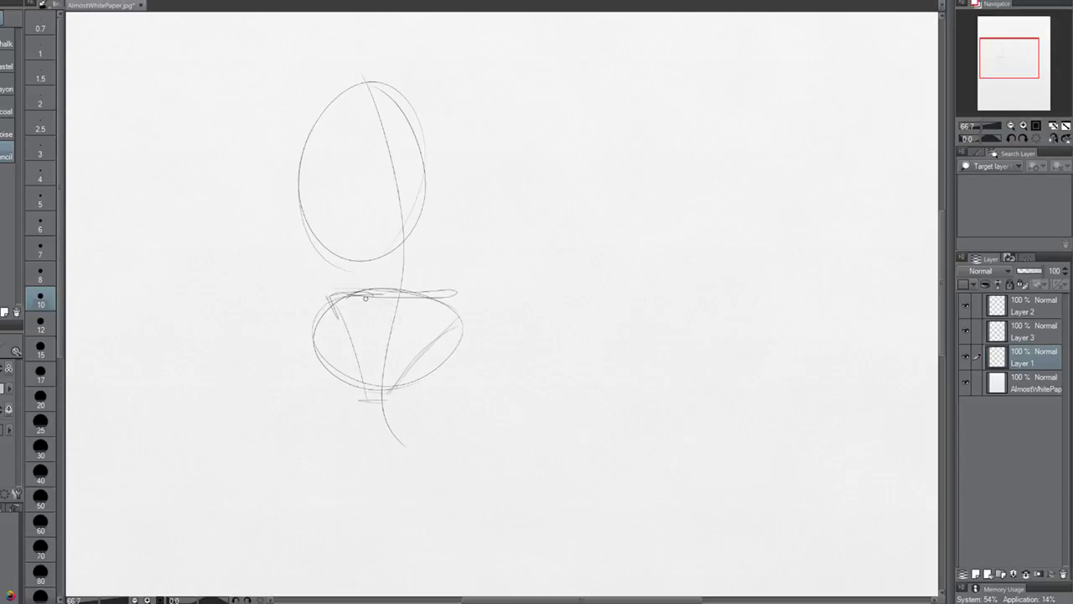
{"action": "left_click_drag", "start_coordinate": [348, 334], "coordinate": [314, 363]}
{"action": "left_click_drag", "start_coordinate": [423, 348], "coordinate": [463, 384]}
Try several curved contour lines across the middle of the ribcage.
{"action": "mouse_move", "coordinate": [303, 201]}
{"action": "left_mouse_down"}
{"action": "mouse_move", "coordinate": [344, 205]}
{"action": "mouse_move", "coordinate": [420, 163]}
{"action": "left_mouse_up"}
{"action": "key", "text": "ctrl+z"}
{"action": "left_click_drag", "start_coordinate": [300, 195], "coordinate": [411, 179]}
{"action": "key", "text": "ctrl+z"}
{"action": "left_click_drag", "start_coordinate": [328, 196], "coordinate": [428, 147]}
{"action": "key", "text": "ctrl+z"}
{"action": "left_click_drag", "start_coordinate": [308, 182], "coordinate": [434, 138]}
{"action": "left_click_drag", "start_coordinate": [389, 193], "coordinate": [355, 260]}
{"action": "key", "text": "ctrl+z"}
{"action": "key", "text": "ctrl+z"}
Draw the chest's curved centre line, the neck opening and the rounded forms of both shoulders, undoing failed strokes.
{"action": "left_click_drag", "start_coordinate": [371, 89], "coordinate": [398, 258]}
{"action": "left_click_drag", "start_coordinate": [321, 101], "coordinate": [377, 88]}
{"action": "mouse_move", "coordinate": [288, 148]}
{"action": "left_mouse_down"}
{"action": "mouse_move", "coordinate": [283, 129]}
{"action": "mouse_move", "coordinate": [326, 113]}
{"action": "left_mouse_up"}
{"action": "mouse_move", "coordinate": [400, 93]}
{"action": "left_mouse_down"}
{"action": "mouse_move", "coordinate": [416, 105]}
{"action": "mouse_move", "coordinate": [410, 126]}
{"action": "left_mouse_up"}
{"action": "mouse_move", "coordinate": [436, 82]}
{"action": "left_mouse_down"}
{"action": "mouse_move", "coordinate": [308, 148]}
{"action": "mouse_move", "coordinate": [299, 137]}
{"action": "mouse_move", "coordinate": [297, 160]}
{"action": "mouse_move", "coordinate": [319, 153]}
{"action": "left_mouse_up"}
{"action": "key", "text": "ctrl+z"}
{"action": "key", "text": "ctrl+z"}
{"action": "key", "text": "ctrl+z"}
{"action": "key", "text": "ctrl+z"}
{"action": "key", "text": "ctrl+z"}
{"action": "key", "text": "ctrl+z"}
{"action": "left_click_drag", "start_coordinate": [411, 91], "coordinate": [415, 119]}
Try several long hanging lines for the left-hand arm below the shoulder circle.
{"action": "left_click_drag", "start_coordinate": [256, 252], "coordinate": [251, 407]}
{"action": "key", "text": "ctrl+z"}
{"action": "left_click_drag", "start_coordinate": [263, 258], "coordinate": [259, 365]}
{"action": "key", "text": "ctrl+z"}
{"action": "left_click_drag", "start_coordinate": [277, 176], "coordinate": [260, 364]}
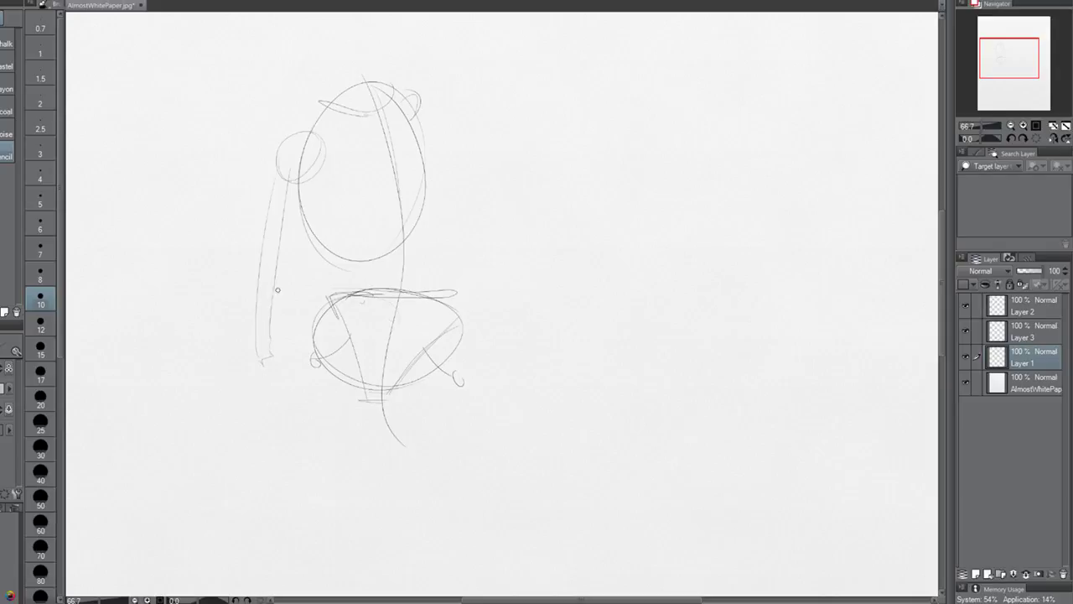
{"action": "key", "text": "ctrl+z"}
{"action": "key", "text": "ctrl+z"}
{"action": "key", "text": "ctrl+z"}
{"action": "left_click_drag", "start_coordinate": [293, 148], "coordinate": [240, 392]}
{"action": "key", "text": "ctrl+z"}
{"action": "left_click_drag", "start_coordinate": [282, 179], "coordinate": [246, 425]}
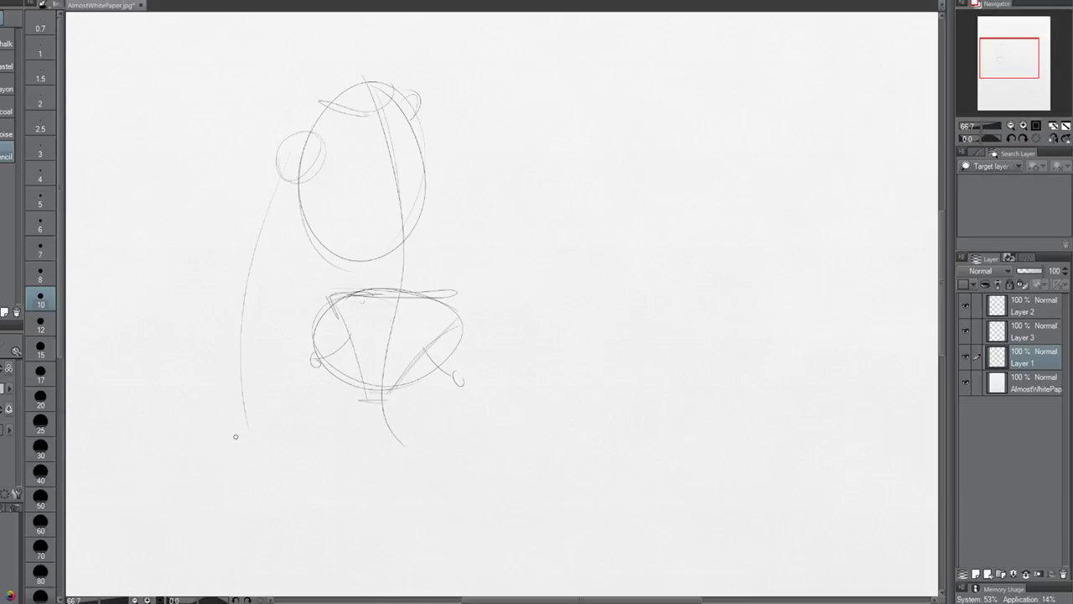
{"action": "key", "text": "ctrl+z"}
Sketch the arched opening at the base of the ribcage and add a curved neck line above it.
{"action": "left_click_drag", "start_coordinate": [356, 258], "coordinate": [386, 192]}
{"action": "mouse_move", "coordinate": [363, 233]}
{"action": "left_mouse_down"}
{"action": "mouse_move", "coordinate": [394, 248]}
{"action": "mouse_move", "coordinate": [409, 241]}
{"action": "left_mouse_up"}
{"action": "mouse_move", "coordinate": [391, 191]}
{"action": "left_mouse_down"}
{"action": "mouse_move", "coordinate": [424, 203]}
{"action": "mouse_move", "coordinate": [360, 220]}
{"action": "mouse_move", "coordinate": [378, 198]}
{"action": "left_mouse_up"}
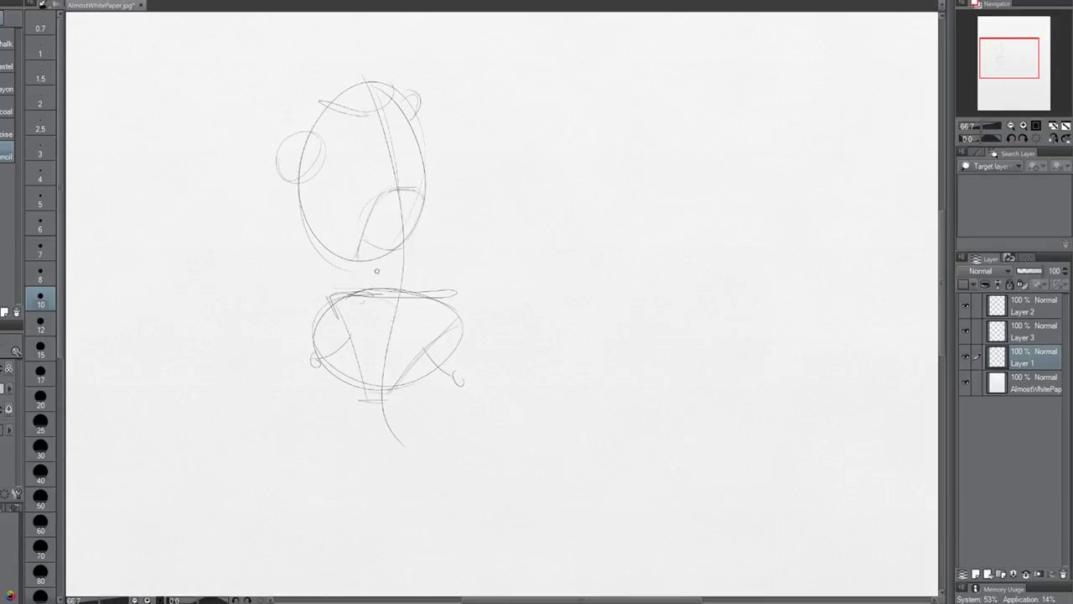
{"action": "left_click_drag", "start_coordinate": [362, 108], "coordinate": [367, 22]}
Draw a long line for the left-hand arm down from the shoulder circle, redrawing failed strokes.
{"action": "left_click_drag", "start_coordinate": [300, 190], "coordinate": [273, 377]}
{"action": "key", "text": "ctrl+z"}
{"action": "left_click_drag", "start_coordinate": [287, 176], "coordinate": [276, 356]}
{"action": "mouse_move", "coordinate": [277, 154]}
{"action": "left_mouse_down"}
{"action": "mouse_move", "coordinate": [266, 183]}
{"action": "mouse_move", "coordinate": [279, 226]}
{"action": "mouse_move", "coordinate": [322, 188]}
{"action": "left_mouse_up"}
{"action": "key", "text": "ctrl+z"}
{"action": "key", "text": "ctrl+z"}
{"action": "key", "text": "ctrl+z"}
{"action": "left_click_drag", "start_coordinate": [273, 163], "coordinate": [268, 235]}
{"action": "key", "text": "ctrl+z"}
{"action": "key", "text": "ctrl+z"}
{"action": "key", "text": "ctrl+z"}
Connect the shoulders along the collar area and contour the outer edge of the left-hand arm.
{"action": "mouse_move", "coordinate": [316, 131]}
{"action": "left_mouse_down"}
{"action": "mouse_move", "coordinate": [426, 93]}
{"action": "mouse_move", "coordinate": [295, 135]}
{"action": "left_mouse_up"}
{"action": "key", "text": "ctrl+z"}
{"action": "left_click_drag", "start_coordinate": [384, 107], "coordinate": [411, 99]}
{"action": "mouse_move", "coordinate": [289, 137]}
{"action": "left_mouse_down"}
{"action": "mouse_move", "coordinate": [271, 160]}
{"action": "mouse_move", "coordinate": [270, 227]}
{"action": "left_mouse_up"}
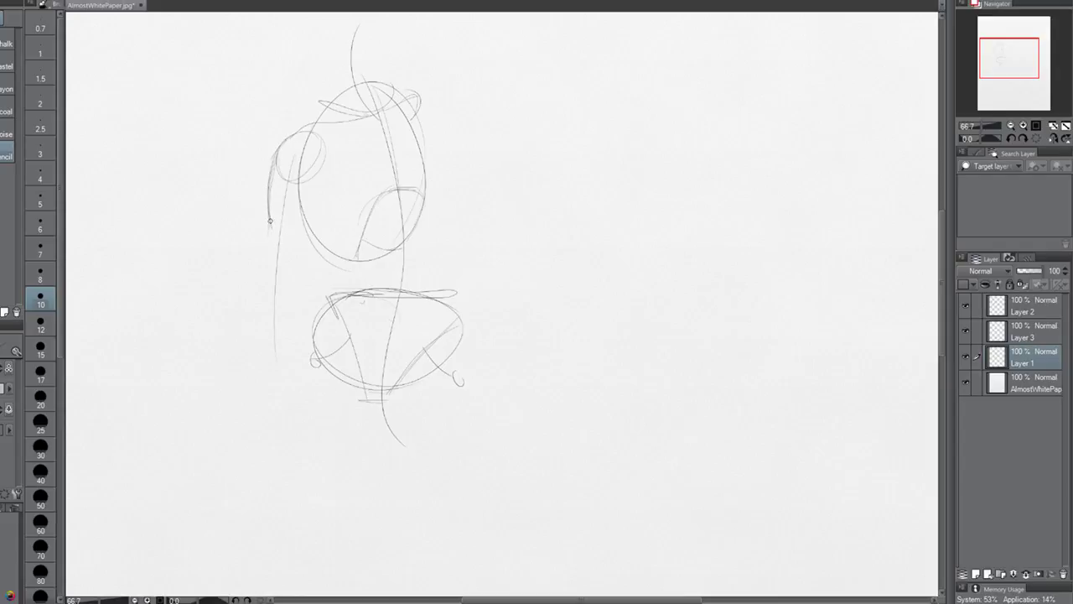
{"action": "left_click_drag", "start_coordinate": [267, 239], "coordinate": [264, 326]}
{"action": "mouse_move", "coordinate": [263, 282]}
{"action": "left_mouse_down"}
{"action": "mouse_move", "coordinate": [265, 316]}
{"action": "mouse_move", "coordinate": [280, 328]}
{"action": "left_mouse_up"}
Draw the curved lower edge of the chest across the ribcage and a short contour below the right-hand shoulder.
{"action": "left_click_drag", "start_coordinate": [303, 194], "coordinate": [337, 209]}
{"action": "key", "text": "ctrl+z"}
{"action": "mouse_move", "coordinate": [310, 197]}
{"action": "left_mouse_down"}
{"action": "mouse_move", "coordinate": [345, 205]}
{"action": "mouse_move", "coordinate": [311, 202]}
{"action": "mouse_move", "coordinate": [424, 163]}
{"action": "left_mouse_up"}
{"action": "left_click_drag", "start_coordinate": [417, 108], "coordinate": [427, 158]}
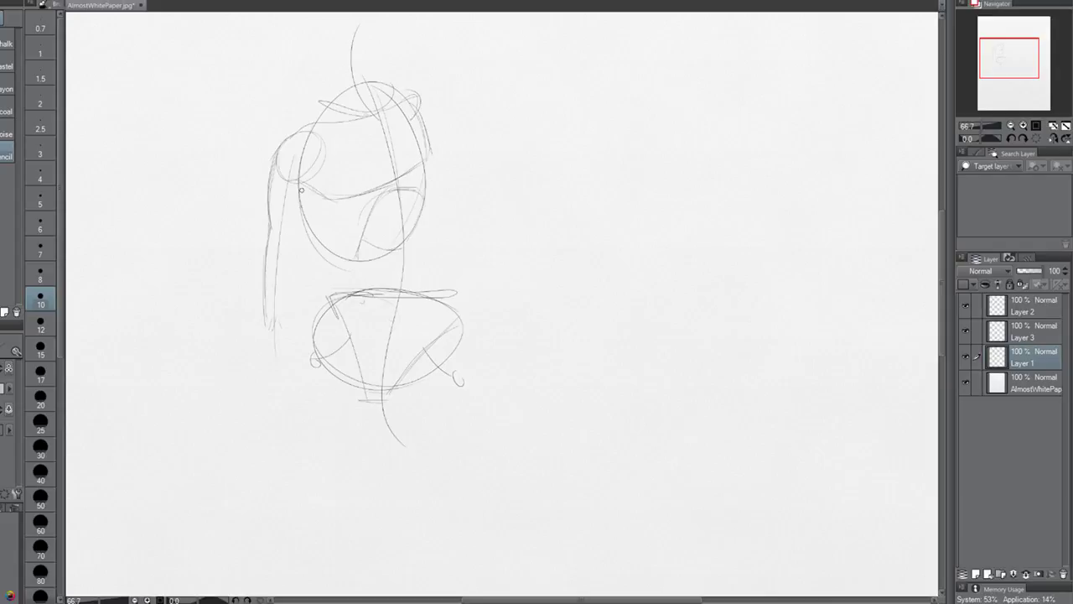
Contour the inner edge of the left-hand arm and its shoulder, and clear the whole torso sketch from the layer.
{"action": "left_click_drag", "start_coordinate": [312, 194], "coordinate": [305, 232]}
{"action": "left_click_drag", "start_coordinate": [292, 320], "coordinate": [309, 191]}
{"action": "key", "text": "ctrl+z"}
{"action": "left_click_drag", "start_coordinate": [270, 181], "coordinate": [290, 132]}
{"action": "left_click_drag", "start_coordinate": [305, 179], "coordinate": [291, 294]}
{"action": "key", "text": "Delete"}
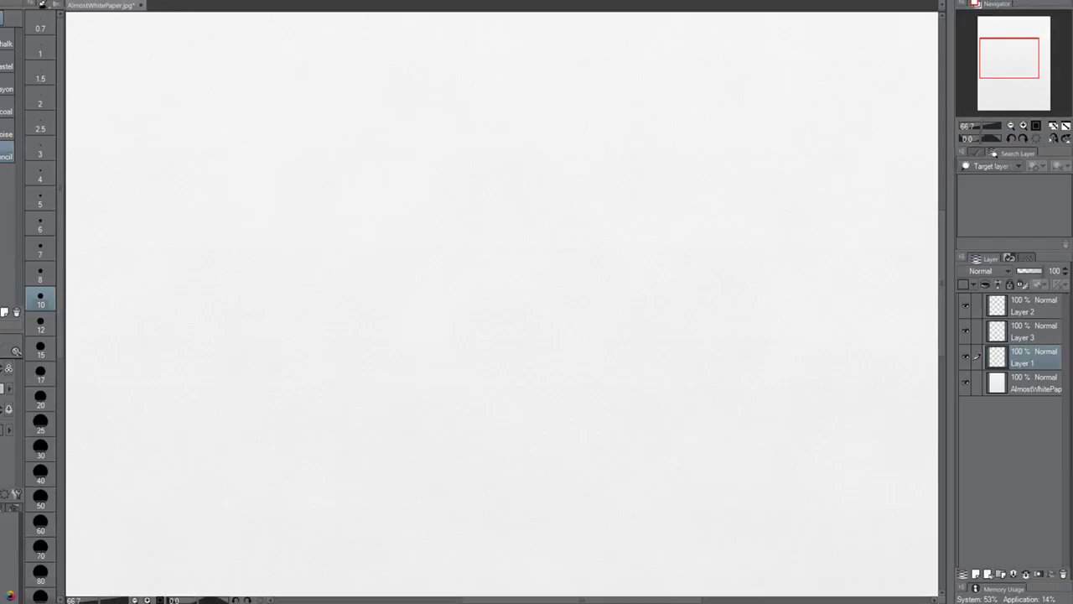